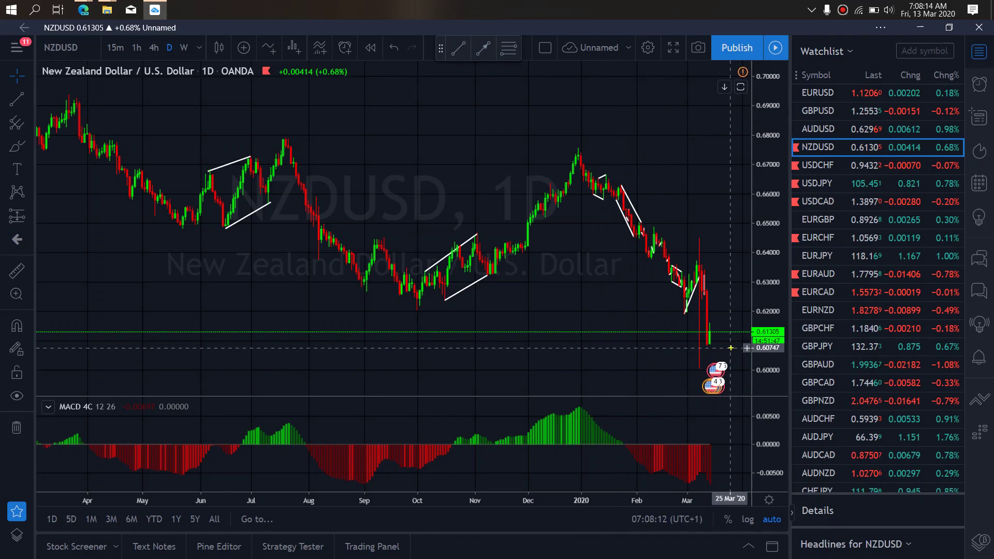
Sketch a yellow freehand path dropping below the latest NZDUSD daily candles, with a loop.
{"action": "mouse_move", "coordinate": [699, 261]}
{"action": "left_mouse_down"}
{"action": "mouse_move", "coordinate": [707, 341]}
{"action": "mouse_move", "coordinate": [716, 340]}
{"action": "mouse_move", "coordinate": [730, 382]}
{"action": "mouse_move", "coordinate": [712, 368]}
{"action": "left_mouse_up"}
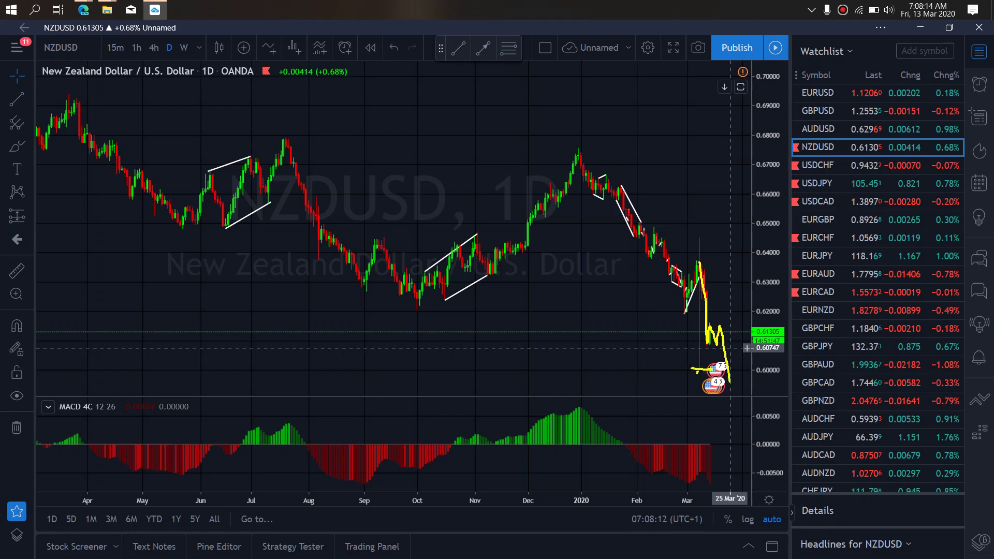
{"action": "mouse_move", "coordinate": [705, 317]}
{"action": "left_mouse_down"}
{"action": "mouse_move", "coordinate": [731, 388]}
{"action": "mouse_move", "coordinate": [723, 331]}
{"action": "left_mouse_up"}
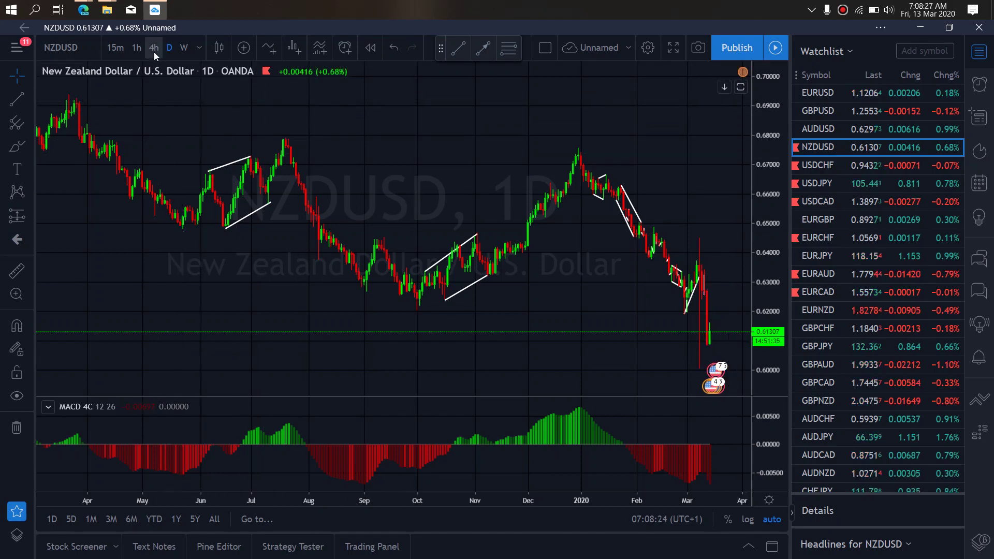
On the NZDUSD 4-hour chart, draw yellow up-and-down strokes and a circle after the latest candles.
{"action": "left_click", "coordinate": [153, 48]}
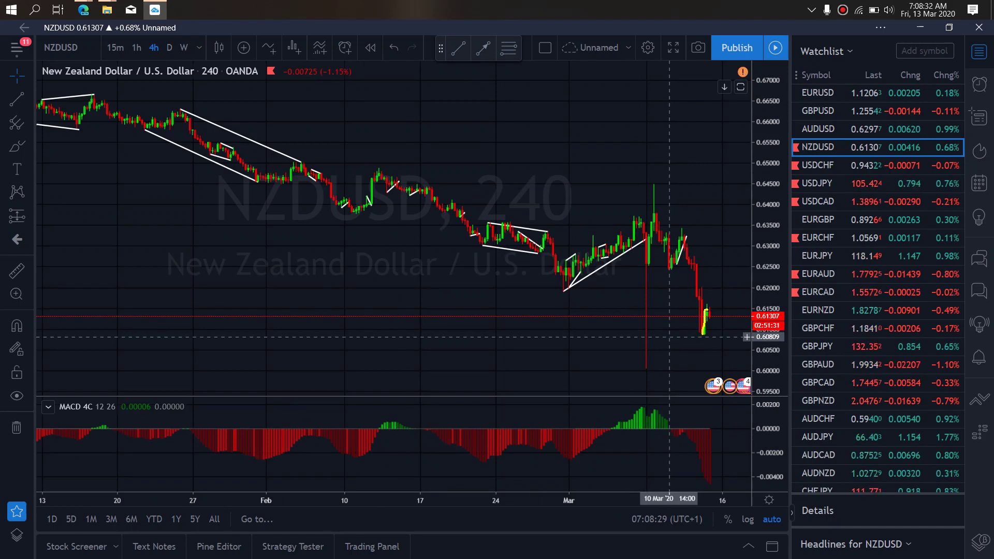
{"action": "mouse_move", "coordinate": [723, 313]}
{"action": "left_mouse_down"}
{"action": "mouse_move", "coordinate": [725, 299]}
{"action": "mouse_move", "coordinate": [743, 369]}
{"action": "left_mouse_up"}
{"action": "left_click_drag", "start_coordinate": [706, 340], "coordinate": [731, 313]}
{"action": "mouse_move", "coordinate": [741, 265]}
{"action": "left_mouse_down"}
{"action": "mouse_move", "coordinate": [728, 386]}
{"action": "mouse_move", "coordinate": [709, 278]}
{"action": "left_mouse_up"}
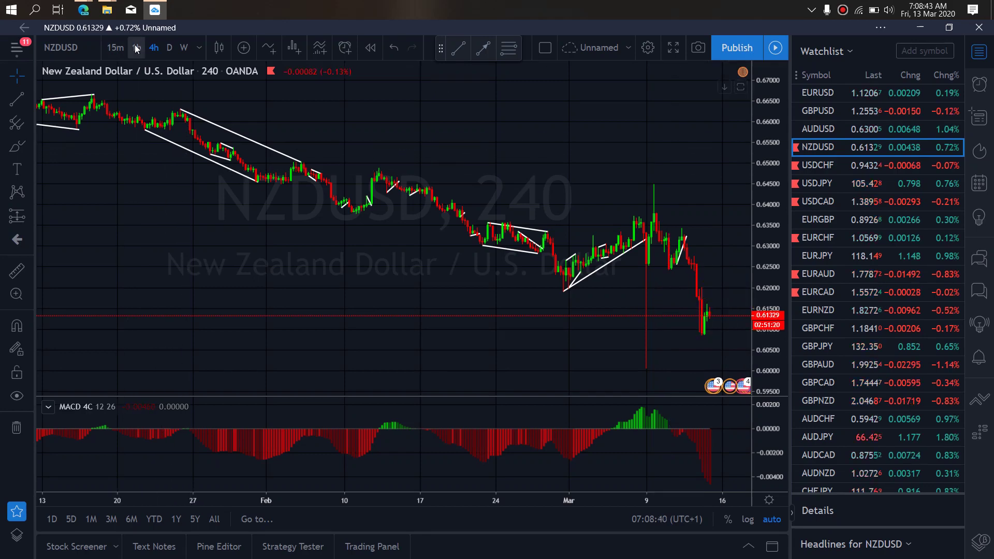
On the NZDUSD 1-hour chart, sketch a yellow rise-and-fall path, then anchor a trend line at 0.60811.
{"action": "left_click", "coordinate": [136, 47]}
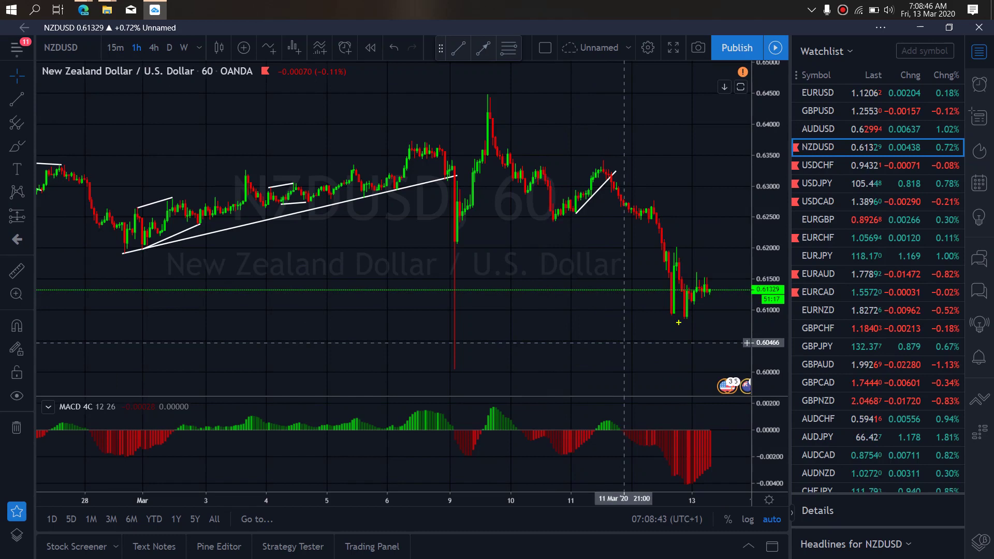
{"action": "mouse_move", "coordinate": [684, 323]}
{"action": "left_mouse_down"}
{"action": "mouse_move", "coordinate": [700, 304]}
{"action": "mouse_move", "coordinate": [720, 329]}
{"action": "mouse_move", "coordinate": [732, 285]}
{"action": "left_mouse_up"}
{"action": "left_click_drag", "start_coordinate": [682, 248], "coordinate": [736, 267]}
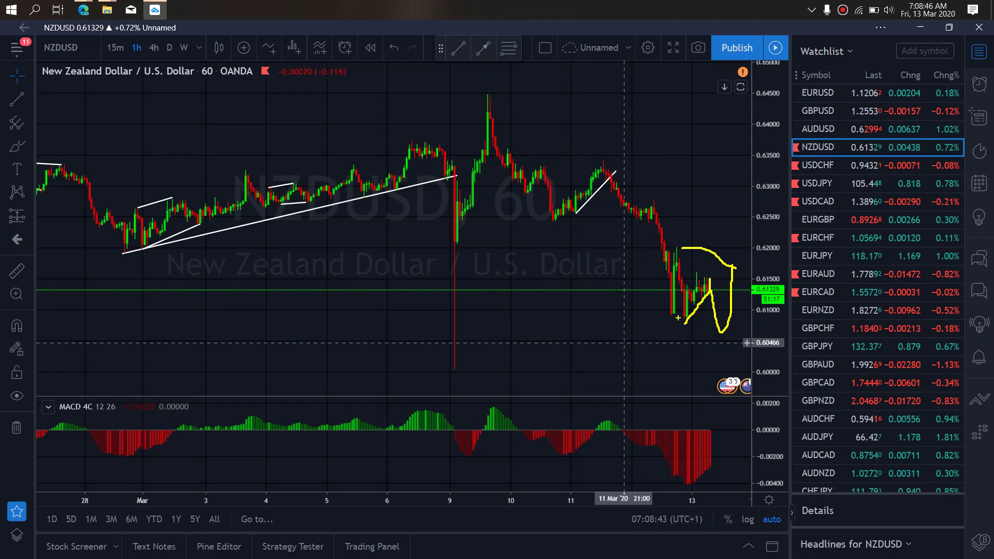
{"action": "left_click_drag", "start_coordinate": [675, 313], "coordinate": [730, 326]}
{"action": "mouse_move", "coordinate": [734, 268]}
{"action": "left_mouse_down"}
{"action": "mouse_move", "coordinate": [770, 345]}
{"action": "mouse_move", "coordinate": [790, 346]}
{"action": "mouse_move", "coordinate": [814, 422]}
{"action": "left_mouse_up"}
{"action": "left_click_drag", "start_coordinate": [441, 380], "coordinate": [528, 372]}
{"action": "mouse_move", "coordinate": [844, 287]}
{"action": "left_mouse_down"}
{"action": "mouse_move", "coordinate": [707, 276]}
{"action": "mouse_move", "coordinate": [808, 422]}
{"action": "mouse_move", "coordinate": [850, 309]}
{"action": "mouse_move", "coordinate": [816, 292]}
{"action": "left_mouse_up"}
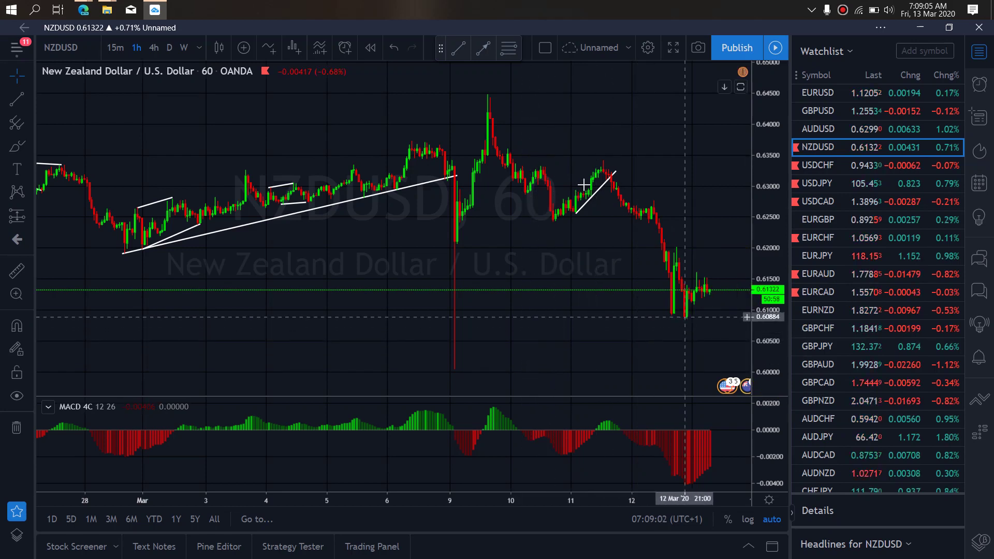
{"action": "left_click", "coordinate": [458, 47]}
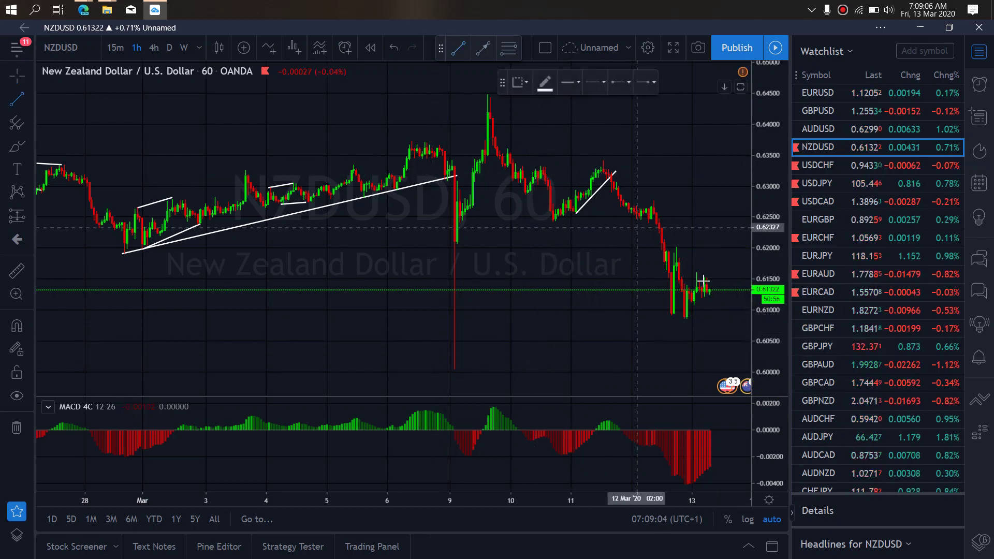
{"action": "left_click", "coordinate": [689, 322]}
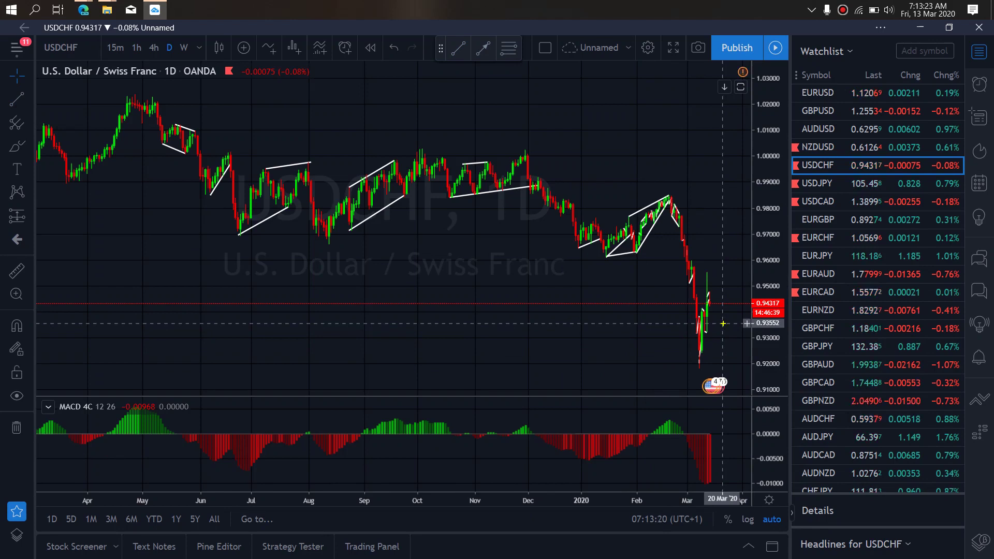
Sketch a yellow rising path on the USDCHF daily chart, undo it, and move to 4-hour.
{"action": "mouse_move", "coordinate": [700, 356]}
{"action": "left_mouse_down"}
{"action": "mouse_move", "coordinate": [708, 304]}
{"action": "mouse_move", "coordinate": [726, 310]}
{"action": "mouse_move", "coordinate": [738, 241]}
{"action": "left_mouse_up"}
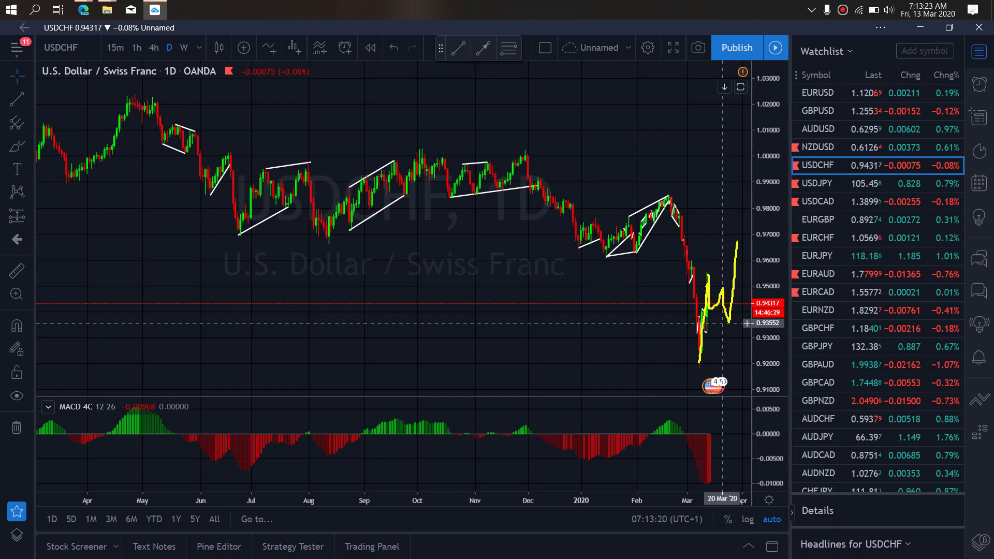
{"action": "key", "text": "ctrl+z"}
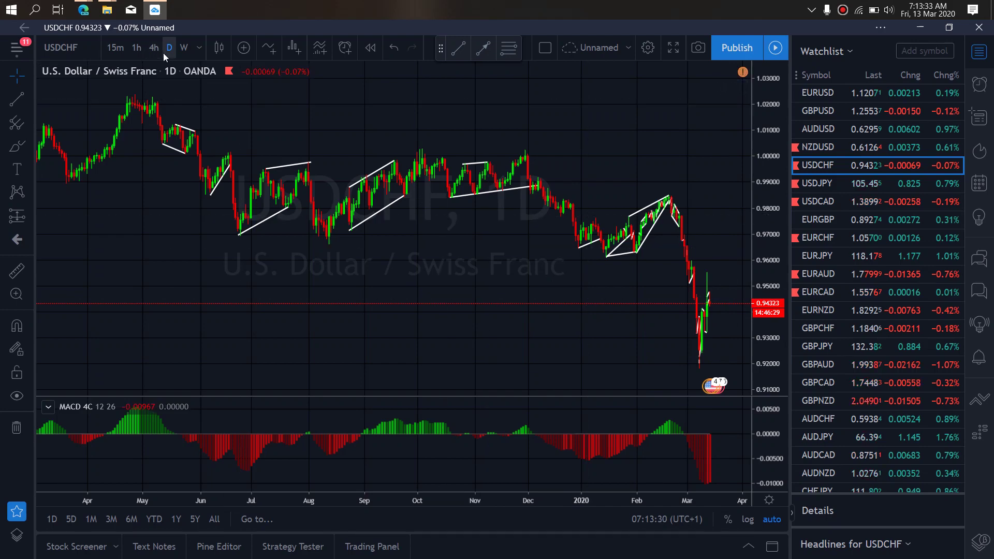
{"action": "left_click", "coordinate": [147, 49]}
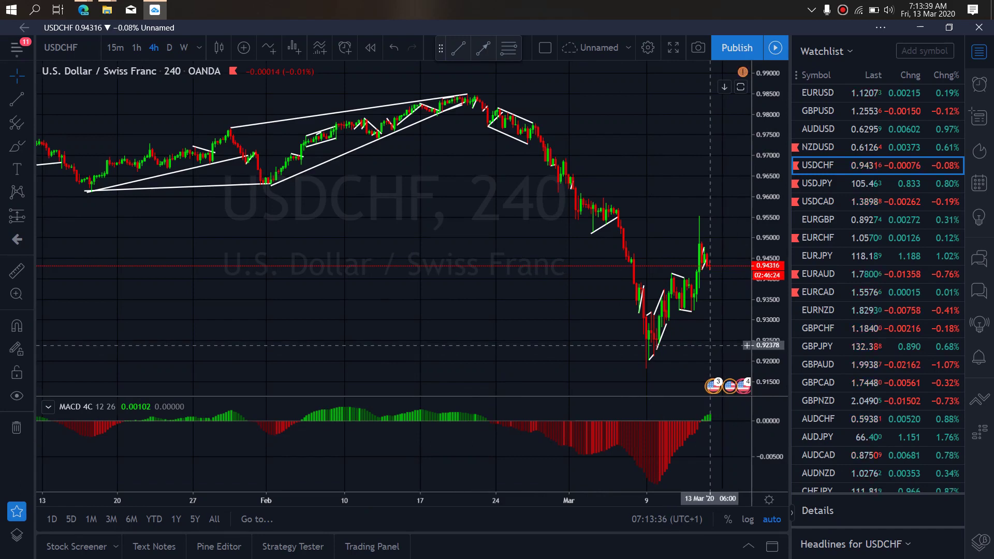
Draw a yellow path rising from the USDCHF 4-hour low, loop recent candles, then clear them.
{"action": "mouse_move", "coordinate": [645, 364]}
{"action": "left_mouse_down"}
{"action": "mouse_move", "coordinate": [671, 295]}
{"action": "mouse_move", "coordinate": [687, 303]}
{"action": "mouse_move", "coordinate": [700, 273]}
{"action": "mouse_move", "coordinate": [698, 224]}
{"action": "mouse_move", "coordinate": [702, 236]}
{"action": "mouse_move", "coordinate": [754, 244]}
{"action": "mouse_move", "coordinate": [761, 267]}
{"action": "mouse_move", "coordinate": [811, 146]}
{"action": "left_mouse_up"}
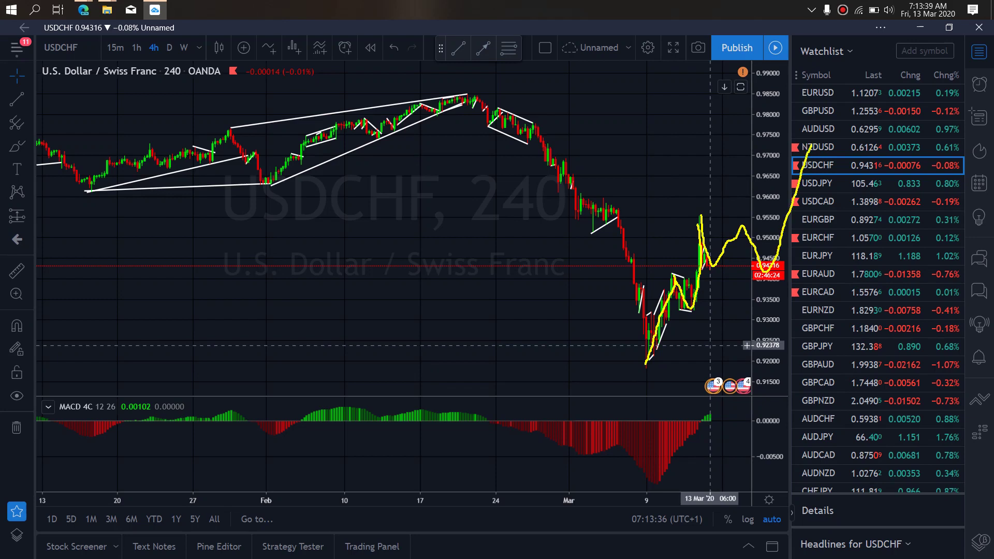
{"action": "mouse_move", "coordinate": [709, 200]}
{"action": "left_mouse_down"}
{"action": "mouse_move", "coordinate": [674, 265]}
{"action": "mouse_move", "coordinate": [779, 220]}
{"action": "mouse_move", "coordinate": [700, 210]}
{"action": "left_mouse_up"}
{"action": "key", "text": "Escape"}
On the USDCHF 1-hour chart, sketch yellow strokes projecting a rise to 0.9455 and drop to 0.9310.
{"action": "left_click", "coordinate": [137, 47]}
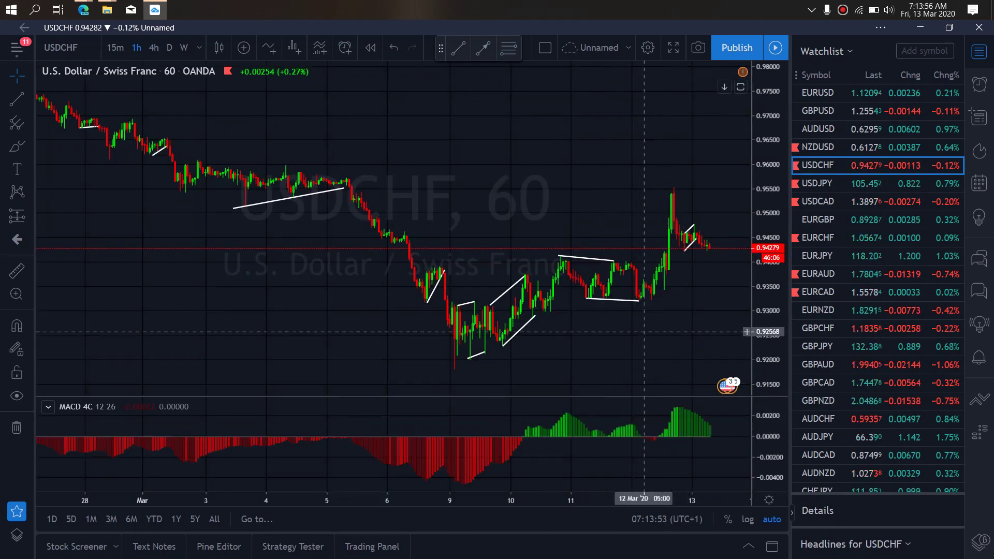
{"action": "mouse_move", "coordinate": [696, 232]}
{"action": "left_mouse_down"}
{"action": "mouse_move", "coordinate": [708, 247]}
{"action": "mouse_move", "coordinate": [720, 236]}
{"action": "mouse_move", "coordinate": [749, 294]}
{"action": "left_mouse_up"}
{"action": "mouse_move", "coordinate": [674, 190]}
{"action": "left_mouse_down"}
{"action": "mouse_move", "coordinate": [679, 222]}
{"action": "mouse_move", "coordinate": [721, 225]}
{"action": "mouse_move", "coordinate": [740, 279]}
{"action": "mouse_move", "coordinate": [808, 41]}
{"action": "left_mouse_up"}
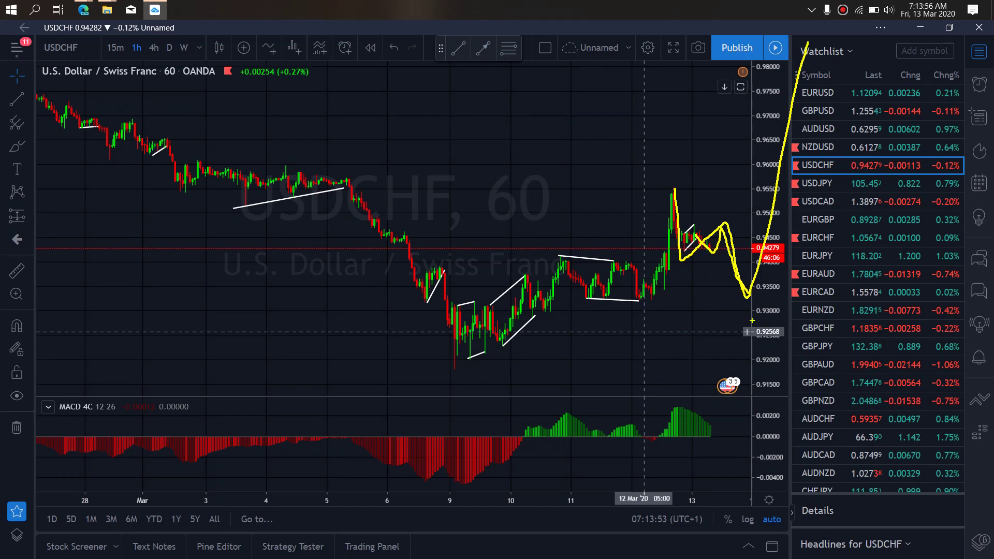
{"action": "left_click_drag", "start_coordinate": [677, 172], "coordinate": [762, 255]}
{"action": "left_click_drag", "start_coordinate": [638, 256], "coordinate": [728, 306]}
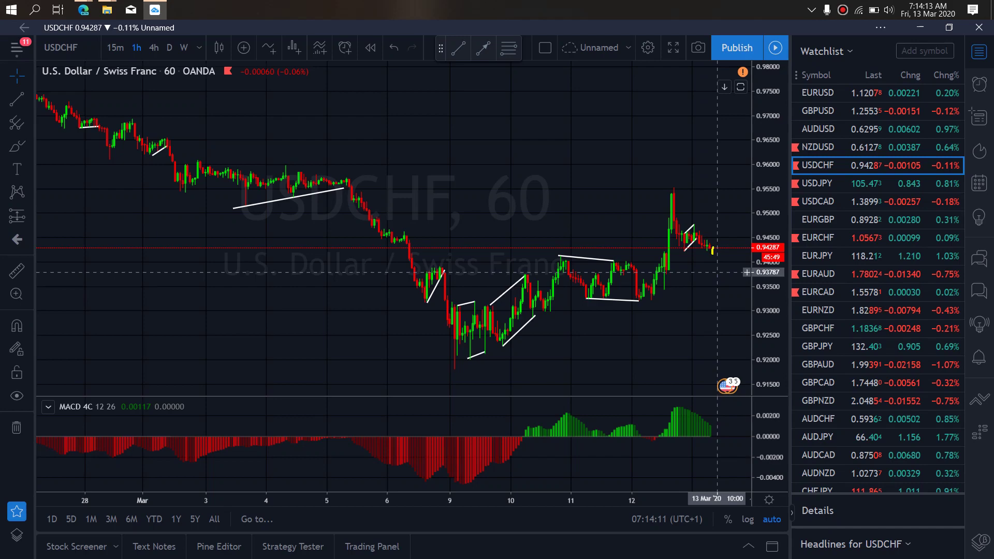
{"action": "left_click_drag", "start_coordinate": [721, 236], "coordinate": [746, 300]}
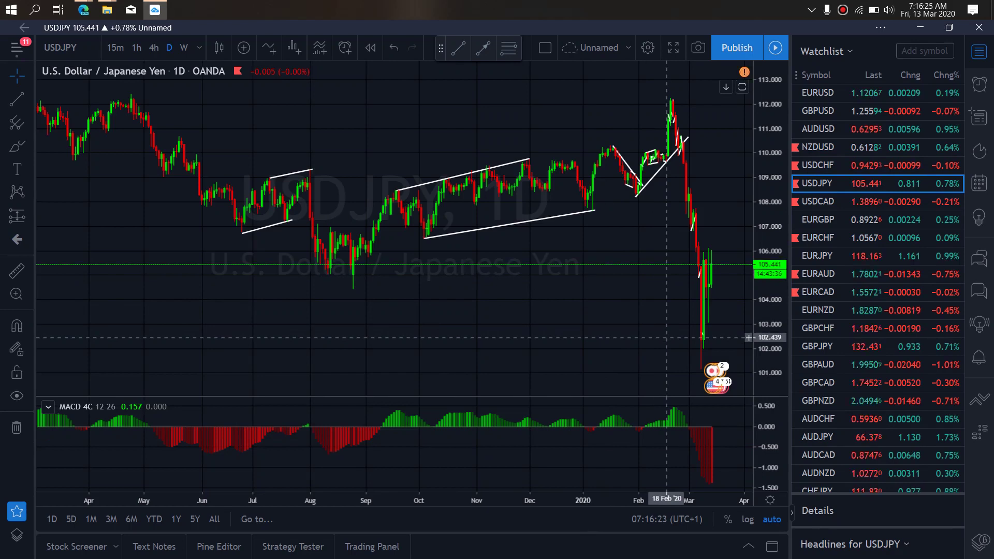
Draw a yellow path rising from the USDJPY daily March low and curling into an n shape.
{"action": "left_click_drag", "start_coordinate": [698, 366], "coordinate": [743, 268]}
{"action": "mouse_move", "coordinate": [715, 262]}
{"action": "left_mouse_down"}
{"action": "mouse_move", "coordinate": [721, 284]}
{"action": "mouse_move", "coordinate": [738, 250]}
{"action": "mouse_move", "coordinate": [700, 273]}
{"action": "mouse_move", "coordinate": [749, 251]}
{"action": "mouse_move", "coordinate": [740, 237]}
{"action": "left_mouse_up"}
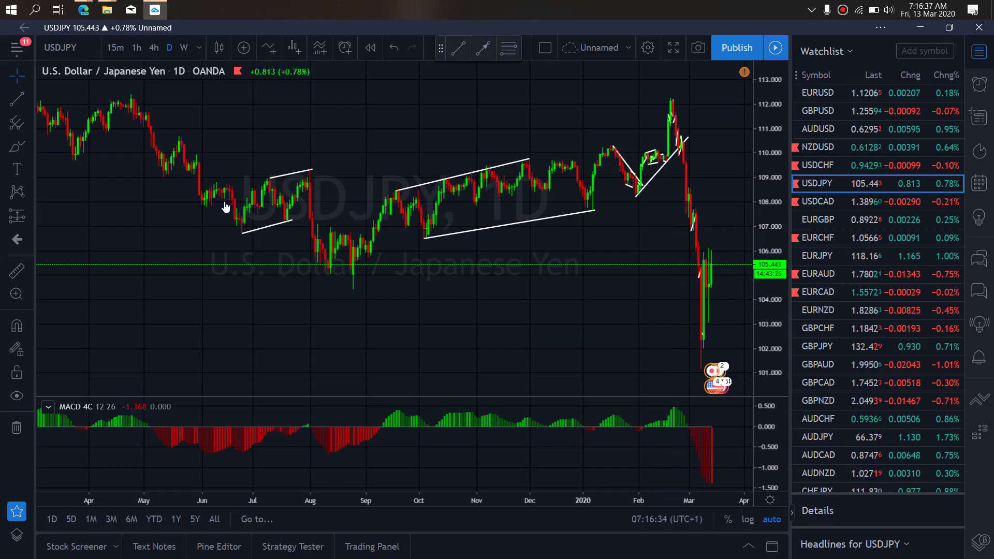
On the USDJPY 4-hour chart, sketch yellow zigzag strokes and a loop over the latest candles.
{"action": "left_click", "coordinate": [154, 47]}
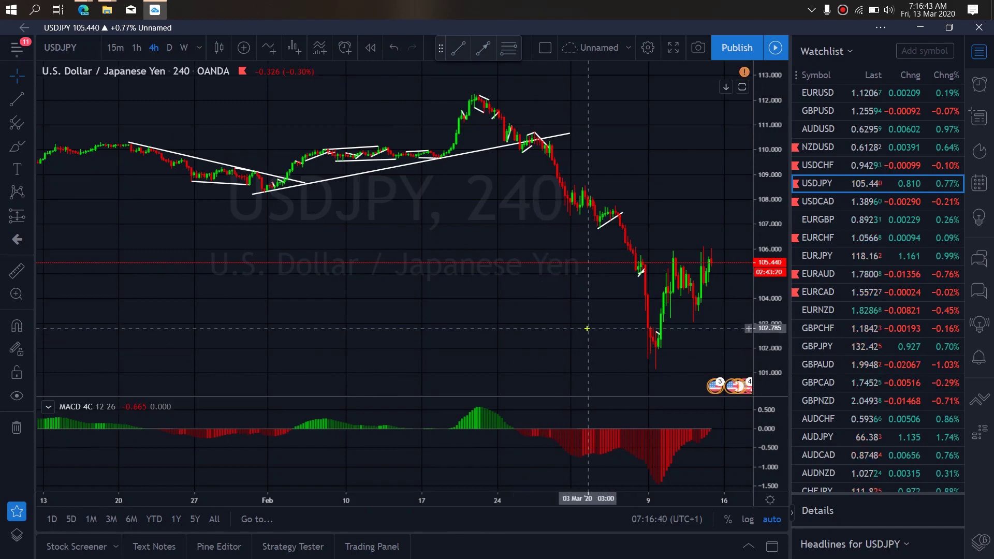
{"action": "mouse_move", "coordinate": [673, 253]}
{"action": "left_mouse_down"}
{"action": "mouse_move", "coordinate": [697, 312]}
{"action": "mouse_move", "coordinate": [710, 250]}
{"action": "mouse_move", "coordinate": [738, 307]}
{"action": "left_mouse_up"}
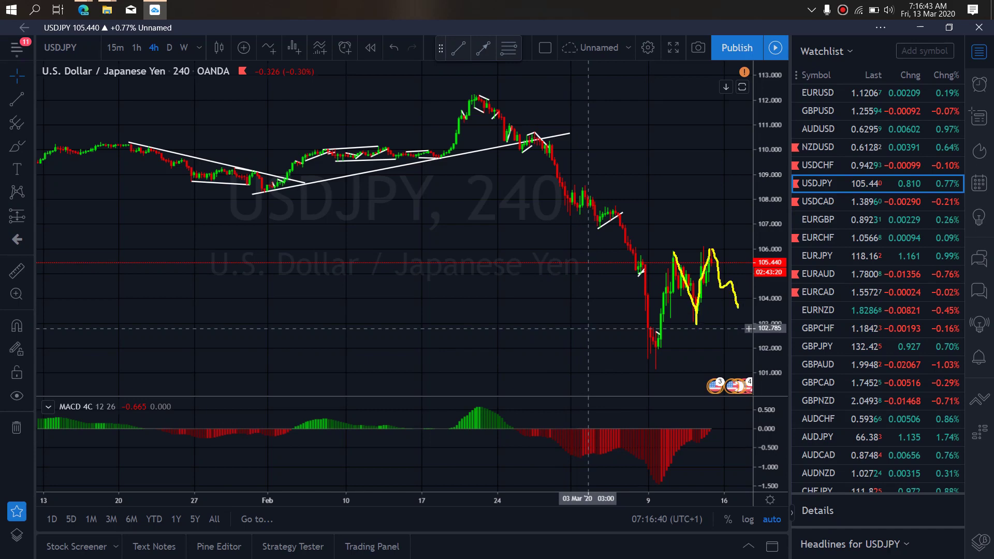
{"action": "mouse_move", "coordinate": [673, 252]}
{"action": "left_mouse_down"}
{"action": "mouse_move", "coordinate": [692, 317]}
{"action": "mouse_move", "coordinate": [705, 275]}
{"action": "mouse_move", "coordinate": [729, 286]}
{"action": "left_mouse_up"}
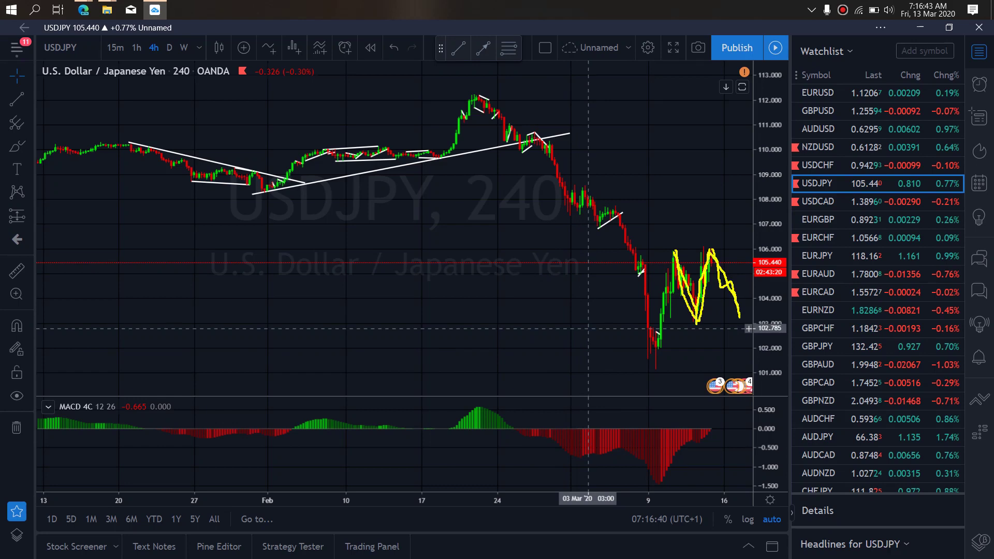
{"action": "left_click_drag", "start_coordinate": [741, 320], "coordinate": [761, 191]}
{"action": "mouse_move", "coordinate": [716, 254]}
{"action": "left_mouse_down"}
{"action": "mouse_move", "coordinate": [738, 310]}
{"action": "mouse_move", "coordinate": [738, 259]}
{"action": "mouse_move", "coordinate": [698, 264]}
{"action": "left_mouse_up"}
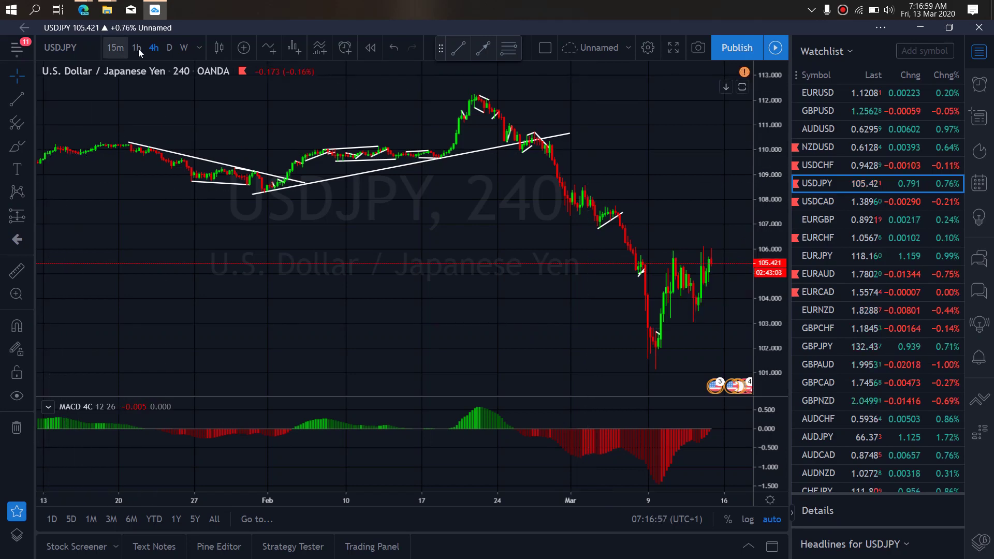
{"action": "left_click", "coordinate": [141, 47]}
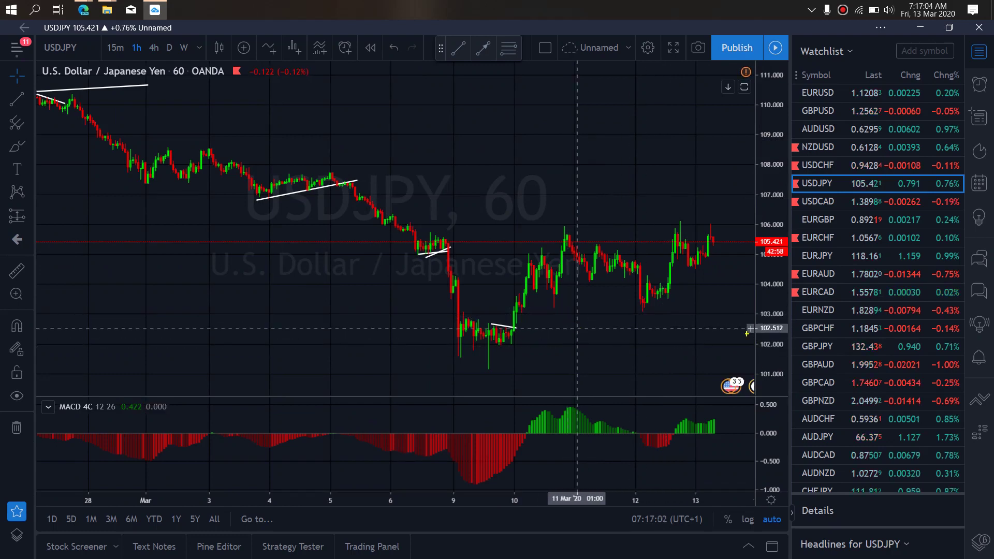
On the USDJPY 1-hour chart, erase the first yellow sketches and redraw one path dropping toward 104.
{"action": "mouse_move", "coordinate": [689, 270]}
{"action": "left_mouse_down"}
{"action": "mouse_move", "coordinate": [712, 228]}
{"action": "mouse_move", "coordinate": [727, 265]}
{"action": "mouse_move", "coordinate": [747, 211]}
{"action": "mouse_move", "coordinate": [760, 288]}
{"action": "mouse_move", "coordinate": [780, 267]}
{"action": "left_mouse_up"}
{"action": "mouse_move", "coordinate": [556, 222]}
{"action": "left_mouse_down"}
{"action": "mouse_move", "coordinate": [636, 288]}
{"action": "mouse_move", "coordinate": [748, 206]}
{"action": "mouse_move", "coordinate": [768, 285]}
{"action": "left_mouse_up"}
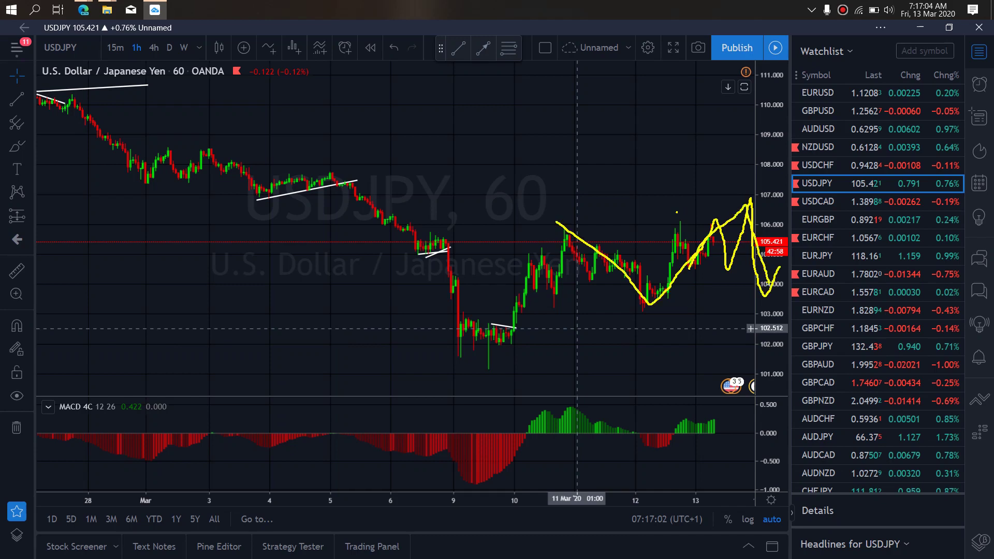
{"action": "key", "text": "e"}
{"action": "mouse_move", "coordinate": [714, 231]}
{"action": "left_mouse_down"}
{"action": "mouse_move", "coordinate": [742, 287]}
{"action": "mouse_move", "coordinate": [752, 284]}
{"action": "left_mouse_up"}
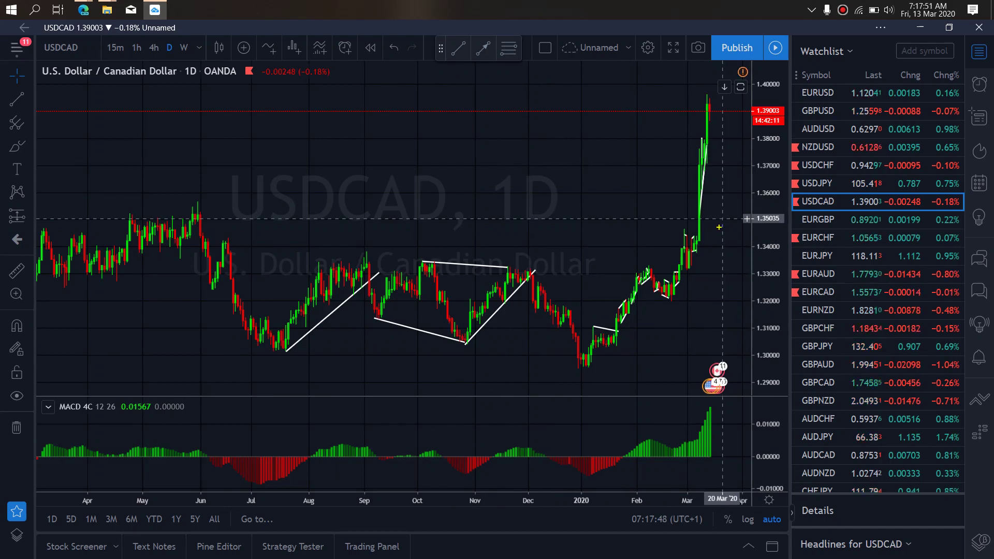
Sketch a short yellow drop and circle on the latest USDCAD daily candles, then clear the circle.
{"action": "left_click_drag", "start_coordinate": [708, 95], "coordinate": [708, 110]}
{"action": "mouse_move", "coordinate": [717, 128]}
{"action": "left_mouse_down"}
{"action": "mouse_move", "coordinate": [730, 120]}
{"action": "mouse_move", "coordinate": [736, 149]}
{"action": "left_mouse_up"}
{"action": "mouse_move", "coordinate": [726, 87]}
{"action": "left_mouse_down"}
{"action": "mouse_move", "coordinate": [704, 77]}
{"action": "mouse_move", "coordinate": [719, 170]}
{"action": "mouse_move", "coordinate": [751, 104]}
{"action": "mouse_move", "coordinate": [725, 87]}
{"action": "left_mouse_up"}
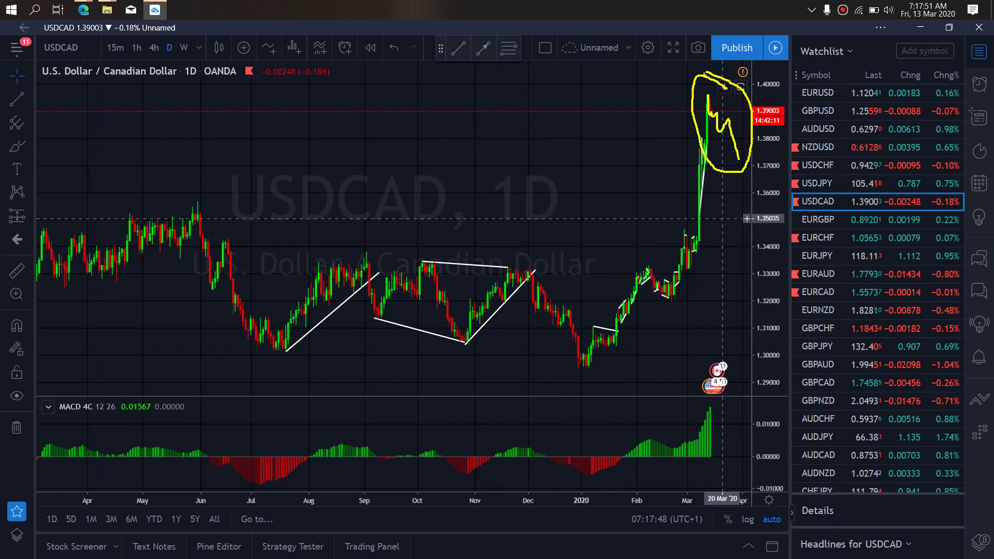
{"action": "key", "text": "Escape"}
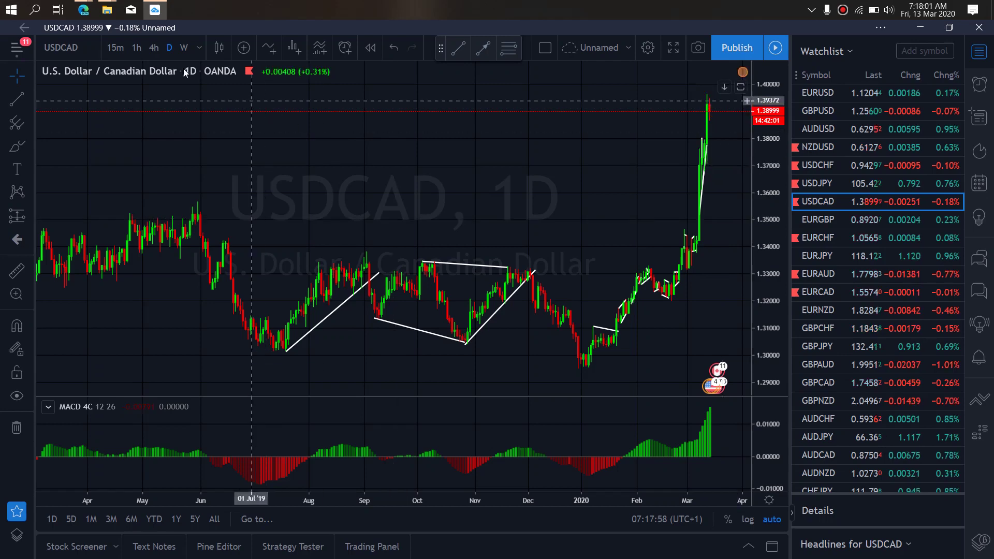
{"action": "left_click", "coordinate": [153, 51]}
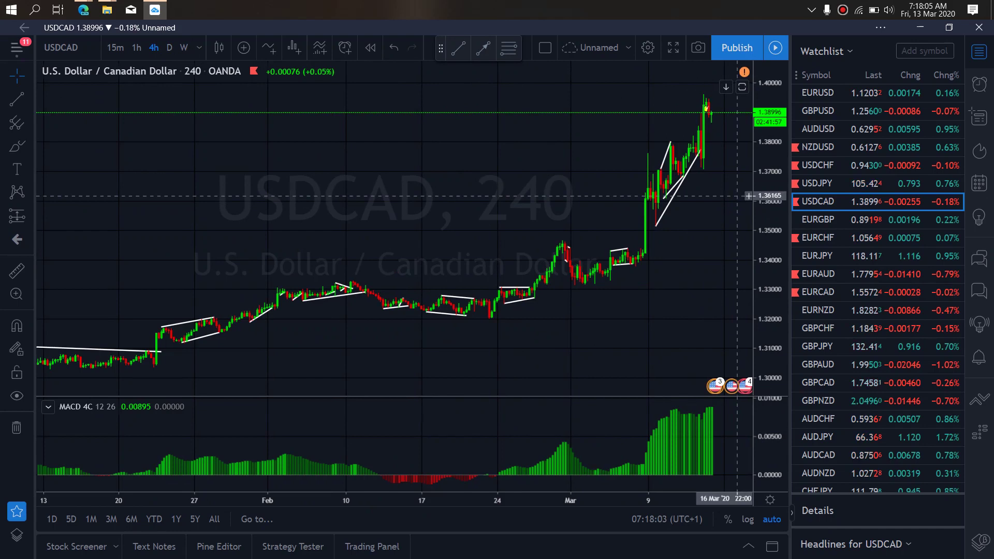
Draw yellow zigzag projections past the latest USDCAD 4-hour candles, clear them, then go to 1-hour.
{"action": "left_click_drag", "start_coordinate": [717, 118], "coordinate": [728, 145]}
{"action": "left_click_drag", "start_coordinate": [650, 153], "coordinate": [651, 199]}
{"action": "mouse_move", "coordinate": [714, 95]}
{"action": "left_mouse_down"}
{"action": "mouse_move", "coordinate": [738, 165]}
{"action": "mouse_move", "coordinate": [774, 46]}
{"action": "left_mouse_up"}
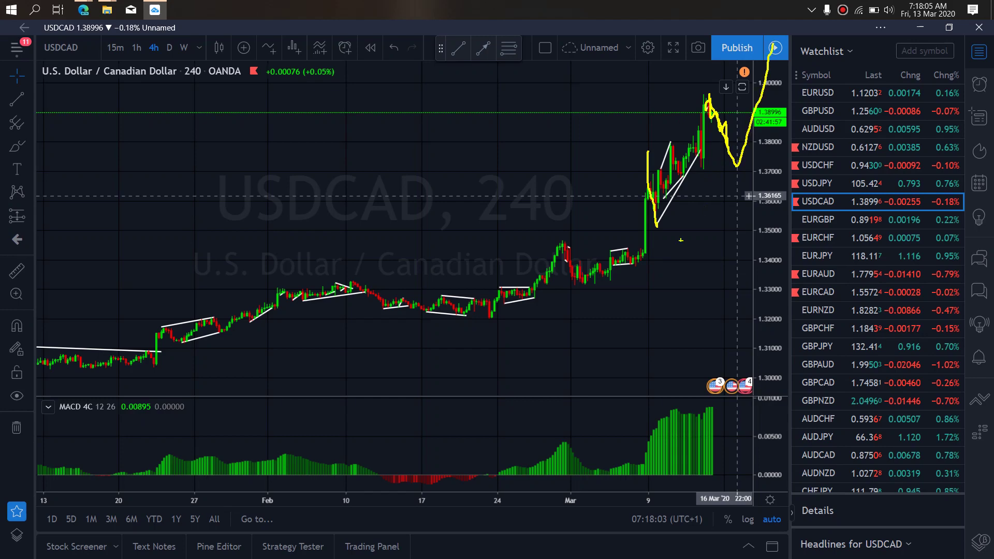
{"action": "key", "text": "Escape"}
{"action": "left_click", "coordinate": [136, 47]}
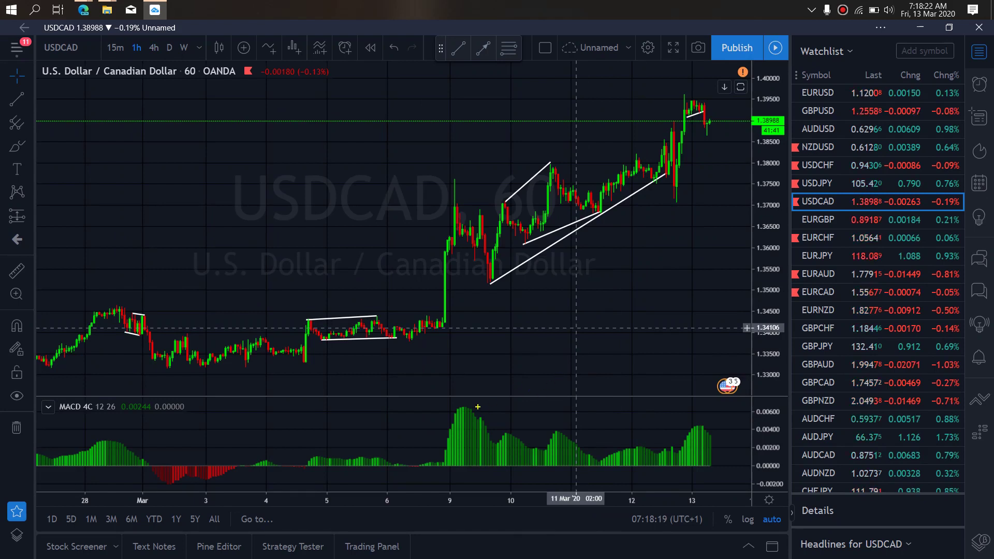
Try yellow sketches over MACD and recent swings, undo them, then draw a drop toward 1.3700.
{"action": "left_click_drag", "start_coordinate": [450, 399], "coordinate": [736, 428]}
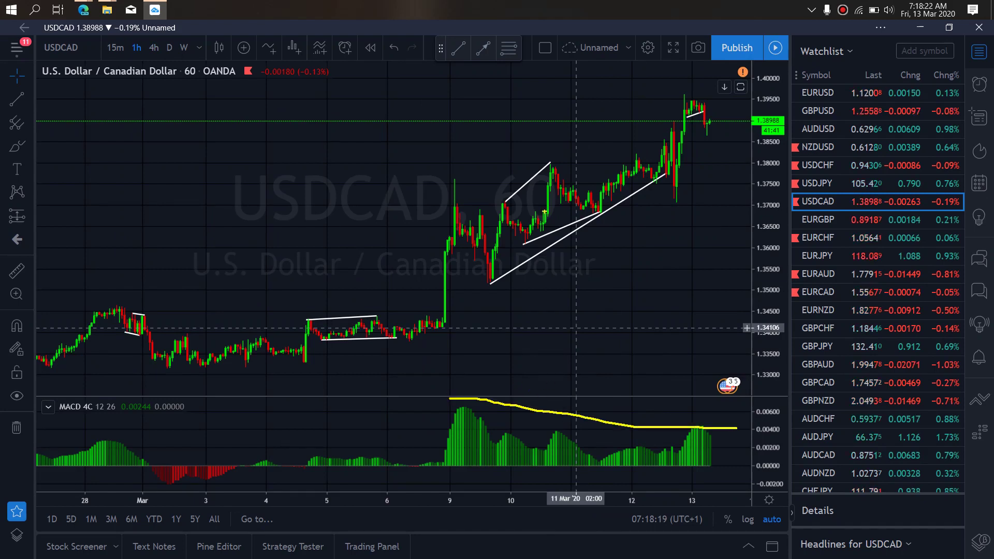
{"action": "mouse_move", "coordinate": [441, 178]}
{"action": "left_mouse_down"}
{"action": "mouse_move", "coordinate": [578, 102]}
{"action": "mouse_move", "coordinate": [676, 66]}
{"action": "left_mouse_up"}
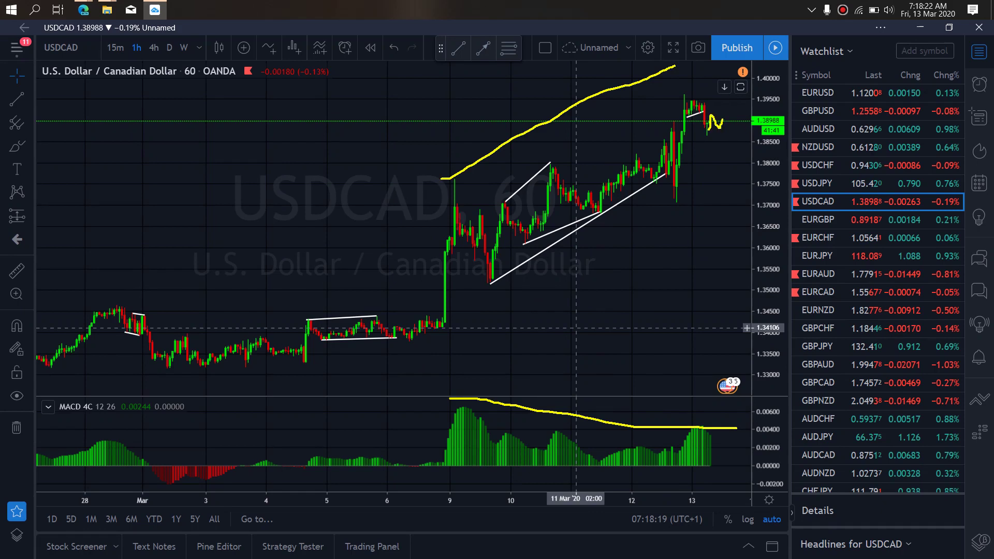
{"action": "mouse_move", "coordinate": [723, 118]}
{"action": "left_mouse_down"}
{"action": "mouse_move", "coordinate": [721, 158]}
{"action": "mouse_move", "coordinate": [746, 155]}
{"action": "mouse_move", "coordinate": [753, 211]}
{"action": "left_mouse_up"}
{"action": "left_click_drag", "start_coordinate": [454, 179], "coordinate": [499, 299]}
{"action": "mouse_move", "coordinate": [685, 95]}
{"action": "left_mouse_down"}
{"action": "mouse_move", "coordinate": [728, 160]}
{"action": "mouse_move", "coordinate": [738, 203]}
{"action": "left_mouse_up"}
{"action": "mouse_move", "coordinate": [751, 120]}
{"action": "left_mouse_down"}
{"action": "mouse_move", "coordinate": [744, 109]}
{"action": "mouse_move", "coordinate": [760, 204]}
{"action": "mouse_move", "coordinate": [743, 110]}
{"action": "left_mouse_up"}
{"action": "key", "text": "ctrl+z"}
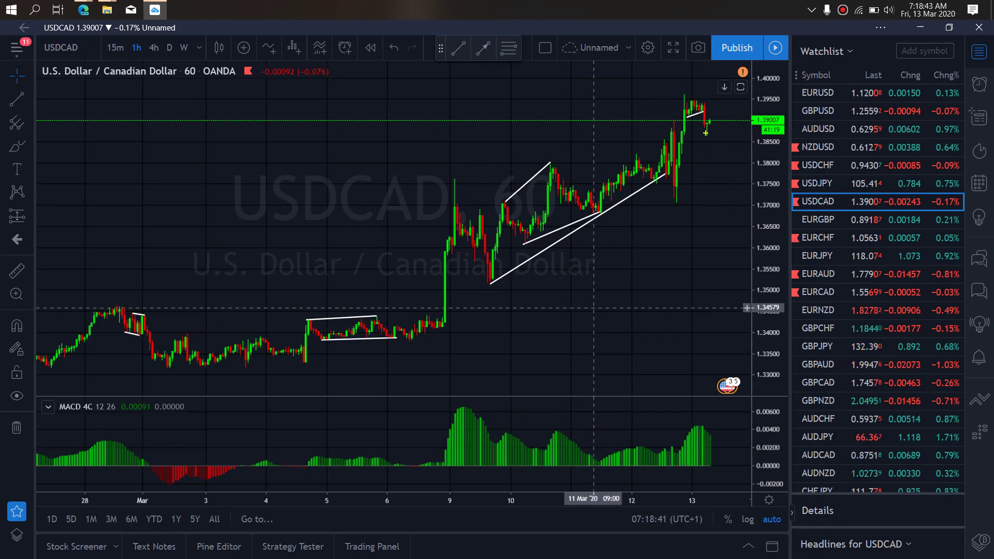
{"action": "mouse_move", "coordinate": [717, 133]}
{"action": "left_mouse_down"}
{"action": "mouse_move", "coordinate": [728, 173]}
{"action": "mouse_move", "coordinate": [744, 166]}
{"action": "mouse_move", "coordinate": [772, 216]}
{"action": "left_mouse_up"}
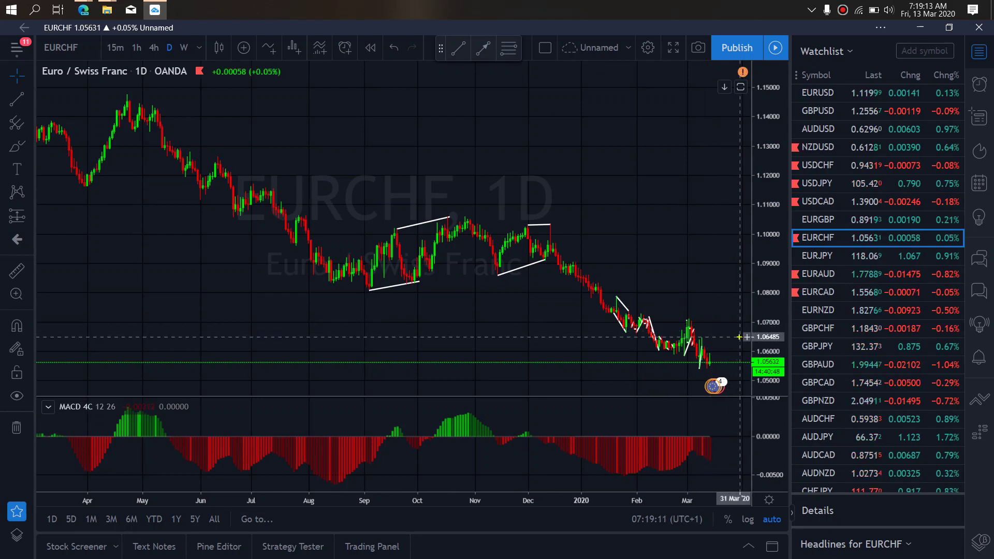
Trace MACD and recent lows in yellow, undo them, then draw a rising path toward 1.0800.
{"action": "left_click_drag", "start_coordinate": [631, 477], "coordinate": [720, 458]}
{"action": "left_click_drag", "start_coordinate": [656, 351], "coordinate": [703, 373]}
{"action": "key", "text": "ctrl+z"}
{"action": "key", "text": "ctrl+z"}
{"action": "mouse_move", "coordinate": [711, 367]}
{"action": "left_mouse_down"}
{"action": "mouse_move", "coordinate": [735, 341]}
{"action": "mouse_move", "coordinate": [742, 361]}
{"action": "mouse_move", "coordinate": [750, 297]}
{"action": "left_mouse_up"}
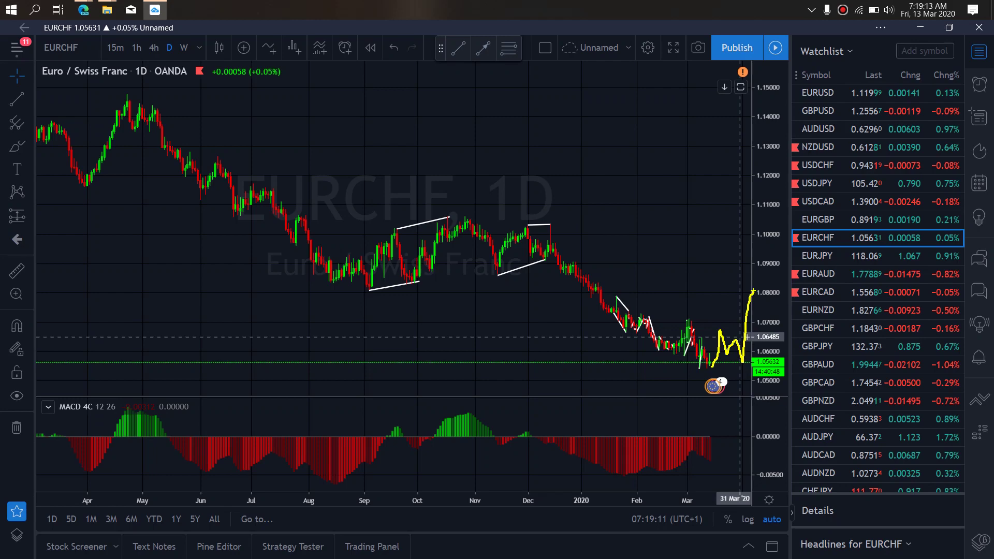
On the EURCHF 4-hour chart, sketch yellow lines around the early-March swings, then clear them.
{"action": "left_click", "coordinate": [154, 48]}
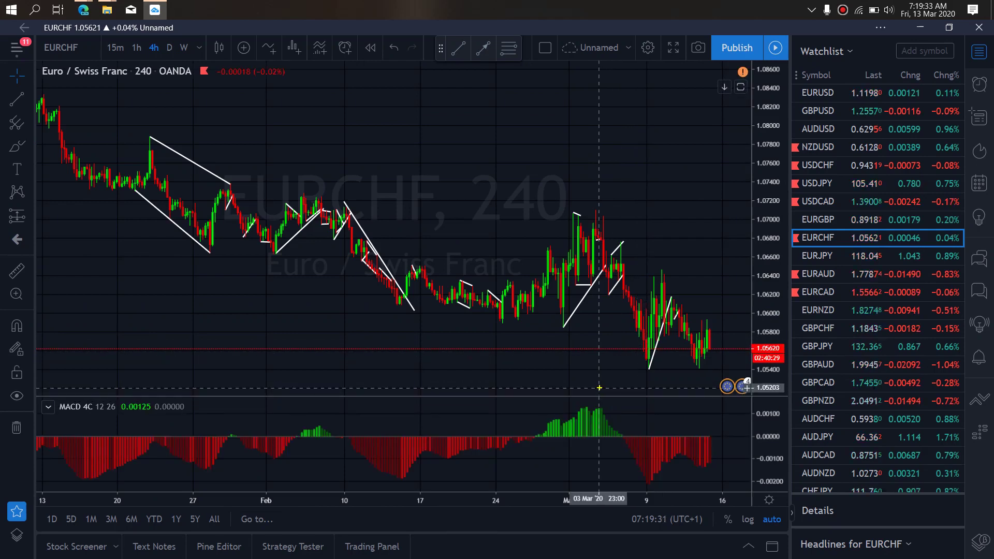
{"action": "left_click_drag", "start_coordinate": [645, 374], "coordinate": [674, 375]}
{"action": "left_click_drag", "start_coordinate": [588, 211], "coordinate": [653, 278]}
{"action": "left_click_drag", "start_coordinate": [543, 323], "coordinate": [629, 347]}
{"action": "mouse_move", "coordinate": [663, 274]}
{"action": "left_mouse_down"}
{"action": "mouse_move", "coordinate": [707, 370]}
{"action": "mouse_move", "coordinate": [721, 328]}
{"action": "mouse_move", "coordinate": [754, 338]}
{"action": "mouse_move", "coordinate": [773, 279]}
{"action": "mouse_move", "coordinate": [803, 285]}
{"action": "mouse_move", "coordinate": [850, 211]}
{"action": "left_mouse_up"}
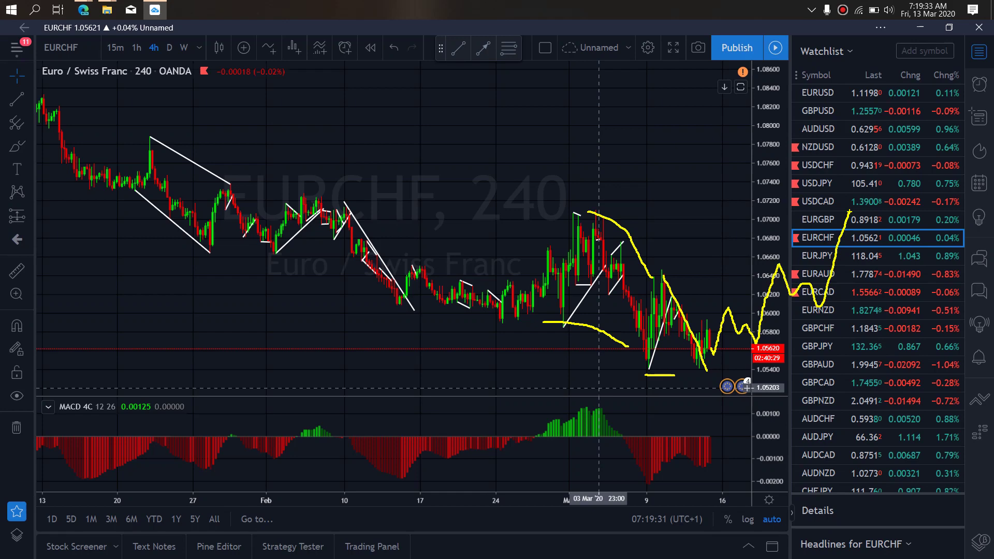
{"action": "key", "text": "Escape"}
On the EURCHF 1-hour chart, draw a yellow M shape extending into a sharp climb.
{"action": "left_click", "coordinate": [140, 46]}
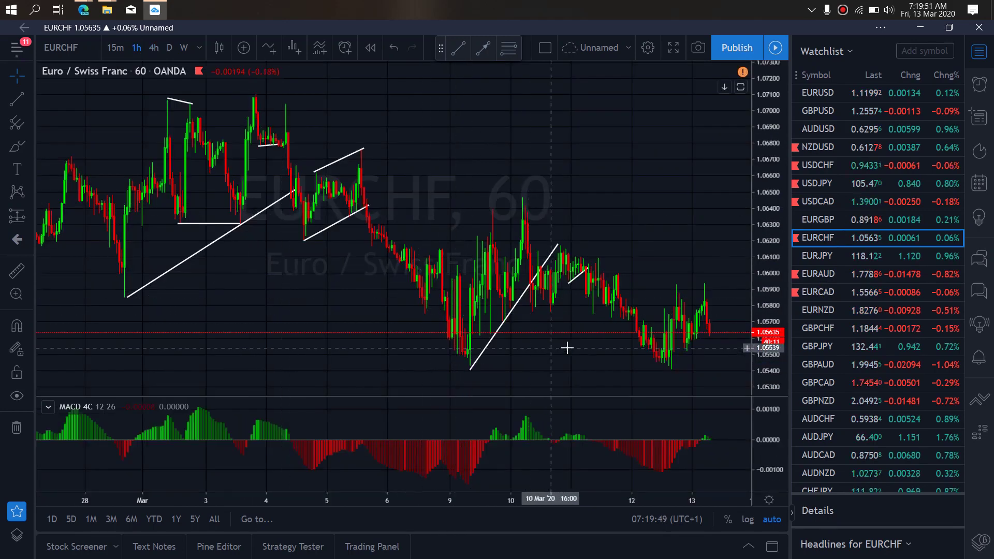
{"action": "mouse_move", "coordinate": [670, 371]}
{"action": "left_mouse_down"}
{"action": "mouse_move", "coordinate": [678, 290]}
{"action": "mouse_move", "coordinate": [691, 346]}
{"action": "mouse_move", "coordinate": [705, 284]}
{"action": "mouse_move", "coordinate": [713, 345]}
{"action": "left_mouse_up"}
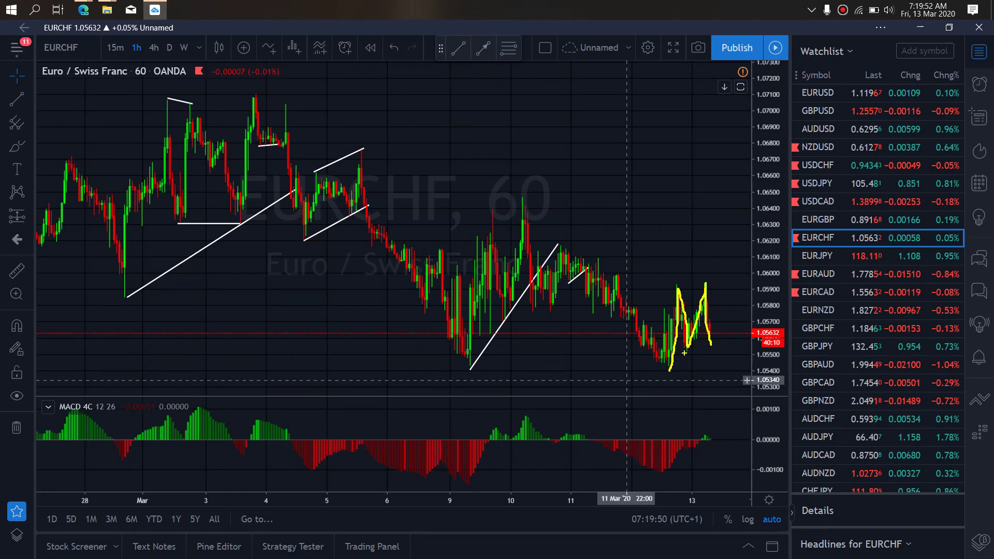
{"action": "mouse_move", "coordinate": [713, 329]}
{"action": "left_mouse_down"}
{"action": "mouse_move", "coordinate": [740, 332]}
{"action": "mouse_move", "coordinate": [769, 311]}
{"action": "mouse_move", "coordinate": [783, 245]}
{"action": "mouse_move", "coordinate": [805, 265]}
{"action": "mouse_move", "coordinate": [828, 234]}
{"action": "mouse_move", "coordinate": [838, 163]}
{"action": "mouse_move", "coordinate": [882, 208]}
{"action": "mouse_move", "coordinate": [905, 283]}
{"action": "mouse_move", "coordinate": [927, 105]}
{"action": "left_mouse_up"}
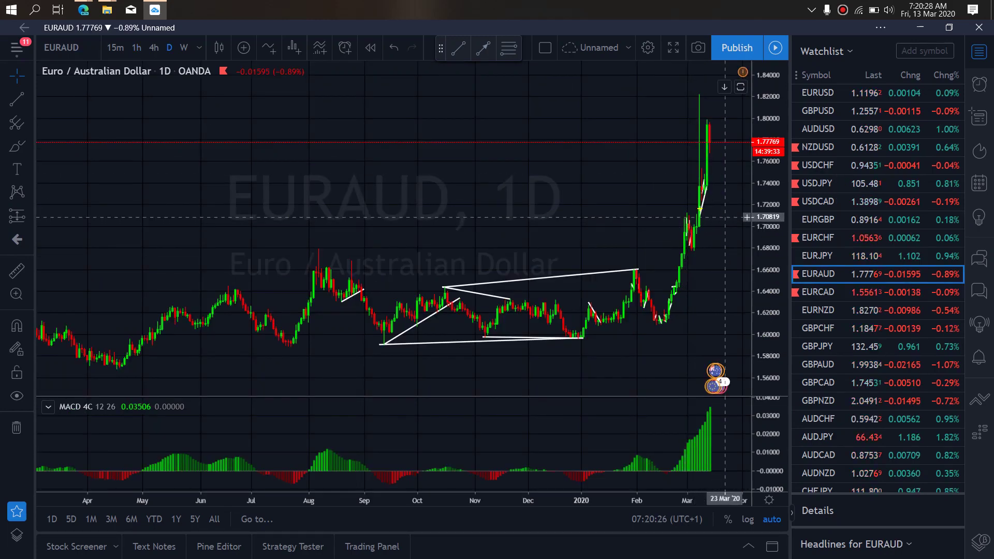
Sketch yellow lines up the EURAUD daily rally, beyond the latest candles, and across the spike top.
{"action": "mouse_move", "coordinate": [704, 208]}
{"action": "left_mouse_down"}
{"action": "mouse_move", "coordinate": [712, 137]}
{"action": "mouse_move", "coordinate": [713, 145]}
{"action": "mouse_move", "coordinate": [730, 136]}
{"action": "mouse_move", "coordinate": [744, 174]}
{"action": "mouse_move", "coordinate": [760, 179]}
{"action": "mouse_move", "coordinate": [769, 125]}
{"action": "mouse_move", "coordinate": [807, 225]}
{"action": "left_mouse_up"}
{"action": "left_click_drag", "start_coordinate": [697, 209], "coordinate": [743, 182]}
{"action": "left_click_drag", "start_coordinate": [708, 125], "coordinate": [771, 102]}
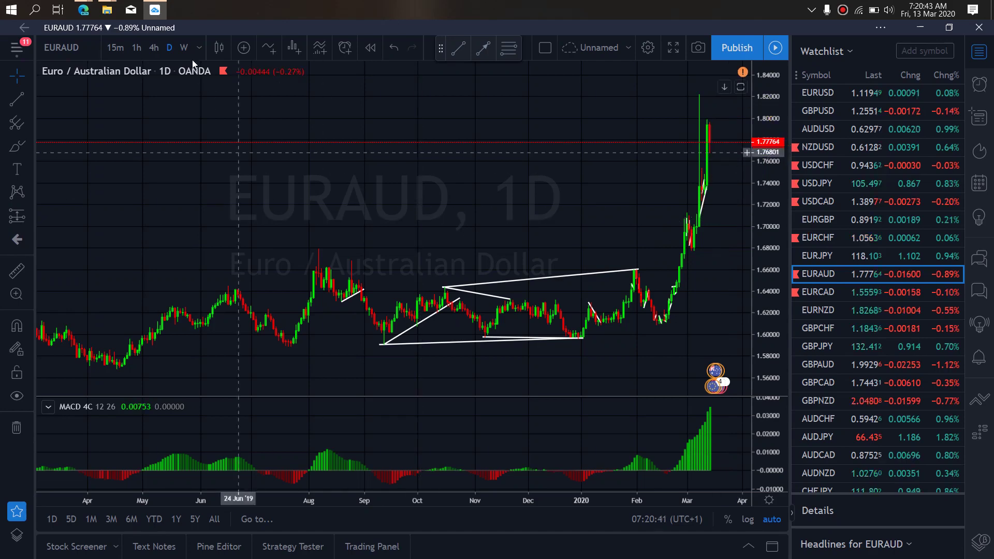
On EURAUD 4-hour, sketch yellow channel lines around the recent highs, clear them, then go to 1-hour.
{"action": "left_click", "coordinate": [154, 47]}
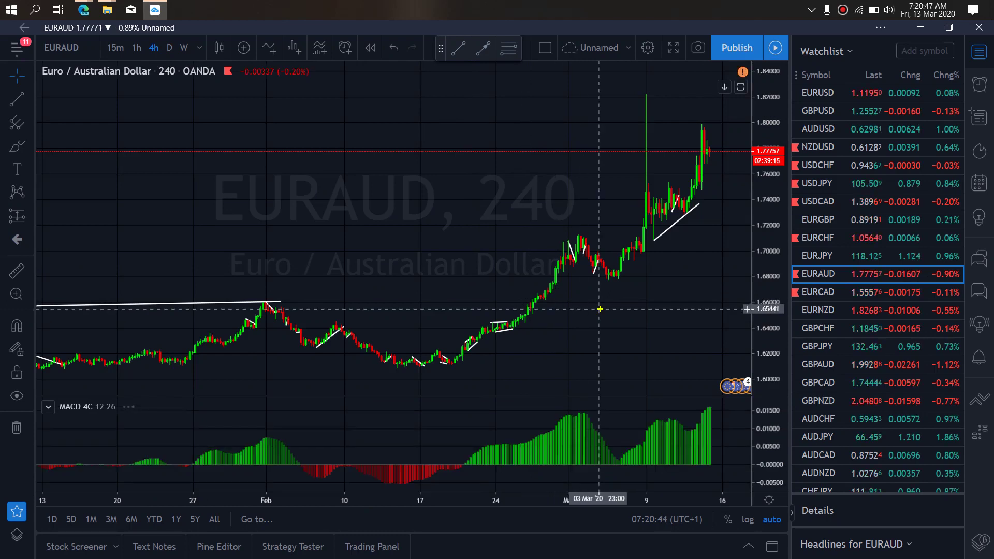
{"action": "mouse_move", "coordinate": [652, 241]}
{"action": "left_mouse_down"}
{"action": "mouse_move", "coordinate": [675, 192]}
{"action": "mouse_move", "coordinate": [688, 205]}
{"action": "mouse_move", "coordinate": [674, 212]}
{"action": "mouse_move", "coordinate": [694, 181]}
{"action": "mouse_move", "coordinate": [705, 129]}
{"action": "mouse_move", "coordinate": [738, 172]}
{"action": "mouse_move", "coordinate": [759, 149]}
{"action": "mouse_move", "coordinate": [779, 186]}
{"action": "mouse_move", "coordinate": [797, 96]}
{"action": "left_mouse_up"}
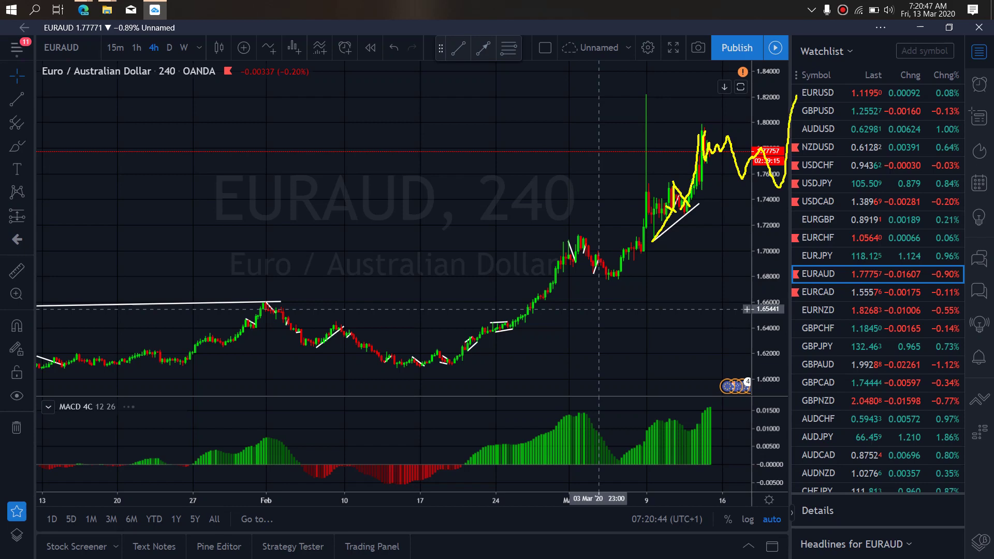
{"action": "left_click_drag", "start_coordinate": [703, 124], "coordinate": [804, 164]}
{"action": "left_click_drag", "start_coordinate": [689, 163], "coordinate": [785, 206]}
{"action": "mouse_move", "coordinate": [786, 149]}
{"action": "left_mouse_down"}
{"action": "mouse_move", "coordinate": [692, 165]}
{"action": "mouse_move", "coordinate": [760, 178]}
{"action": "left_mouse_up"}
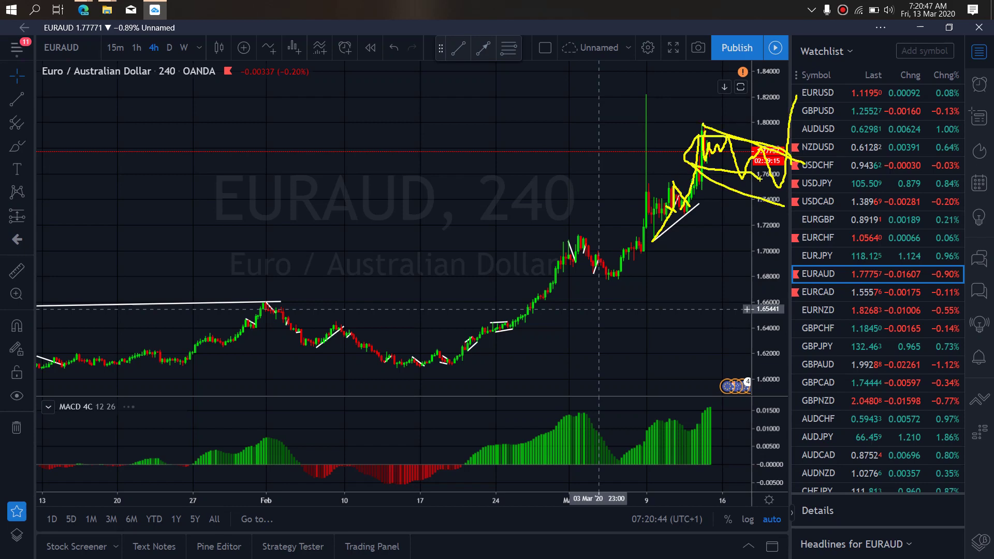
{"action": "key", "text": "Escape"}
{"action": "left_click", "coordinate": [133, 50]}
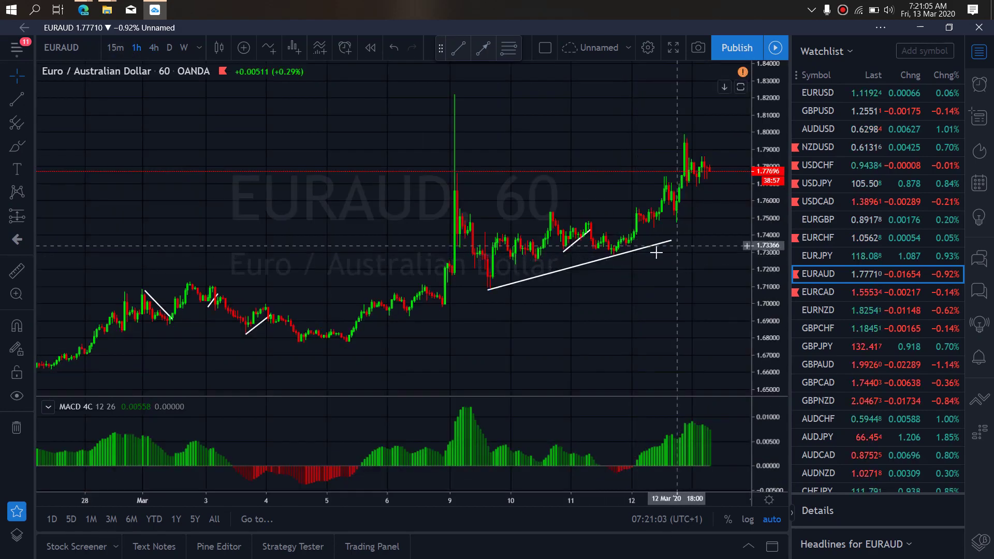
Draw a yellow zig-zag and upper and lower channel lines from the EURAUD 1-hour highs, then clear them.
{"action": "mouse_move", "coordinate": [684, 130]}
{"action": "left_mouse_down"}
{"action": "mouse_move", "coordinate": [689, 175]}
{"action": "mouse_move", "coordinate": [695, 168]}
{"action": "mouse_move", "coordinate": [700, 181]}
{"action": "mouse_move", "coordinate": [706, 157]}
{"action": "mouse_move", "coordinate": [686, 170]}
{"action": "mouse_move", "coordinate": [700, 179]}
{"action": "mouse_move", "coordinate": [708, 152]}
{"action": "mouse_move", "coordinate": [736, 205]}
{"action": "mouse_move", "coordinate": [773, 172]}
{"action": "mouse_move", "coordinate": [799, 236]}
{"action": "left_mouse_up"}
{"action": "left_click_drag", "start_coordinate": [702, 145], "coordinate": [827, 201]}
{"action": "mouse_move", "coordinate": [683, 182]}
{"action": "left_mouse_down"}
{"action": "mouse_move", "coordinate": [794, 240]}
{"action": "mouse_move", "coordinate": [709, 135]}
{"action": "mouse_move", "coordinate": [735, 242]}
{"action": "mouse_move", "coordinate": [835, 254]}
{"action": "mouse_move", "coordinate": [827, 82]}
{"action": "left_mouse_up"}
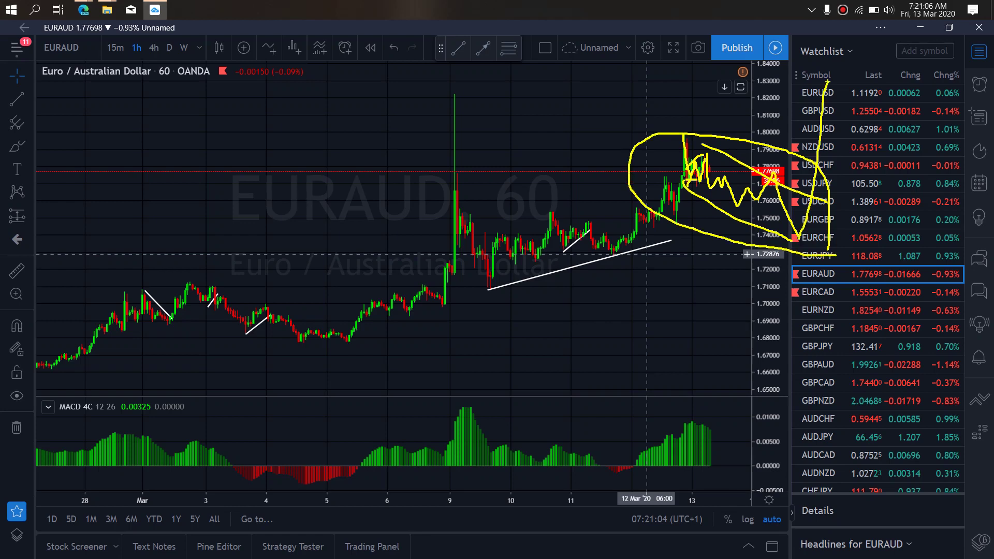
{"action": "key", "text": "Escape"}
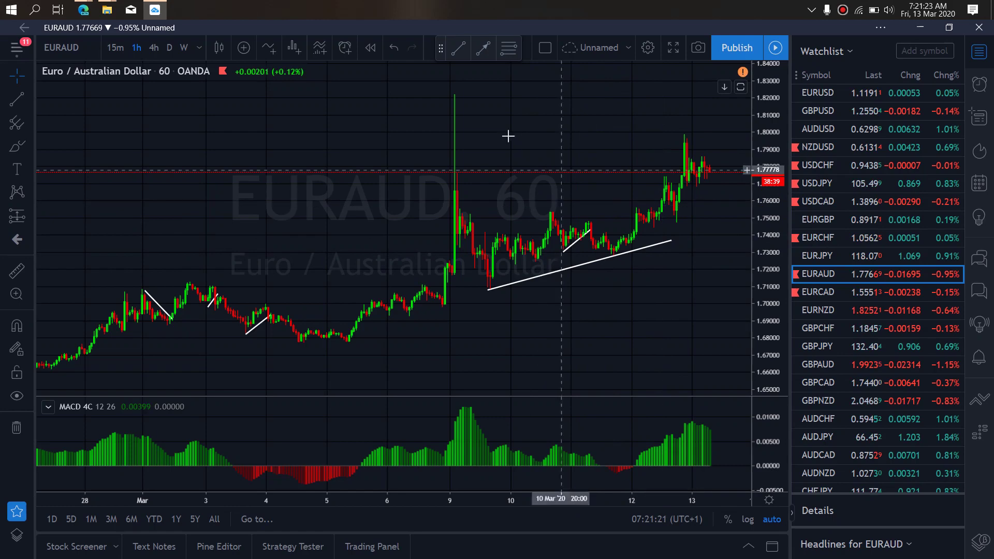
{"action": "left_click", "coordinate": [458, 48]}
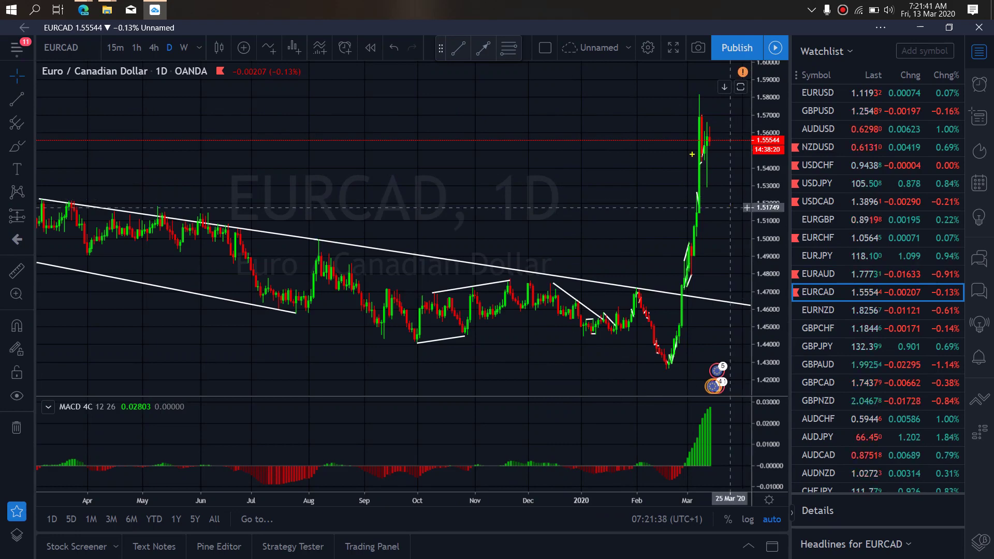
Mark the EURCAD March spike in yellow, with lines down from its high and beneath the consolidation.
{"action": "mouse_move", "coordinate": [701, 102]}
{"action": "left_mouse_down"}
{"action": "mouse_move", "coordinate": [707, 176]}
{"action": "mouse_move", "coordinate": [712, 134]}
{"action": "mouse_move", "coordinate": [730, 148]}
{"action": "mouse_move", "coordinate": [736, 182]}
{"action": "mouse_move", "coordinate": [750, 135]}
{"action": "mouse_move", "coordinate": [773, 198]}
{"action": "mouse_move", "coordinate": [789, 35]}
{"action": "left_mouse_up"}
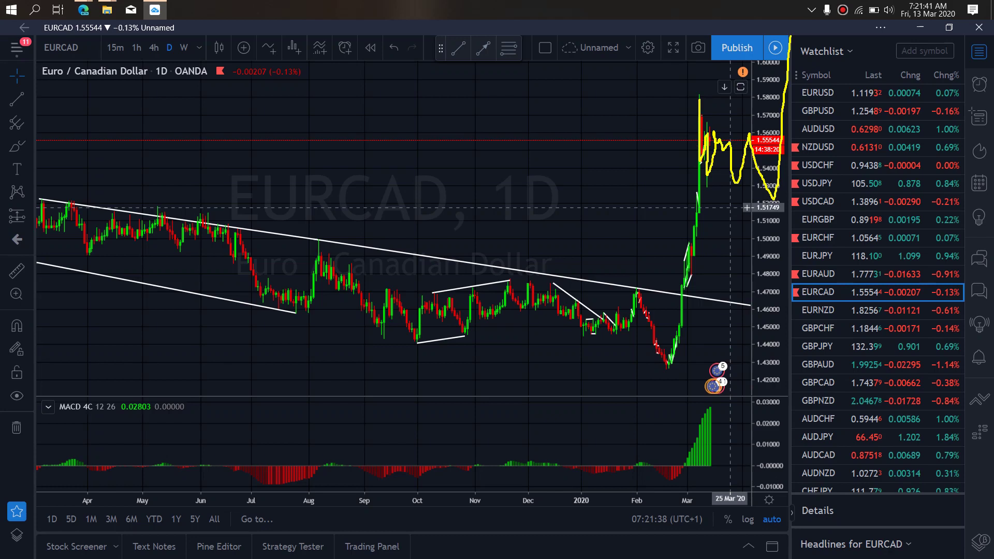
{"action": "mouse_move", "coordinate": [709, 88]}
{"action": "left_mouse_down"}
{"action": "mouse_move", "coordinate": [714, 107]}
{"action": "mouse_move", "coordinate": [780, 158]}
{"action": "left_mouse_up"}
{"action": "left_click_drag", "start_coordinate": [694, 178], "coordinate": [779, 205]}
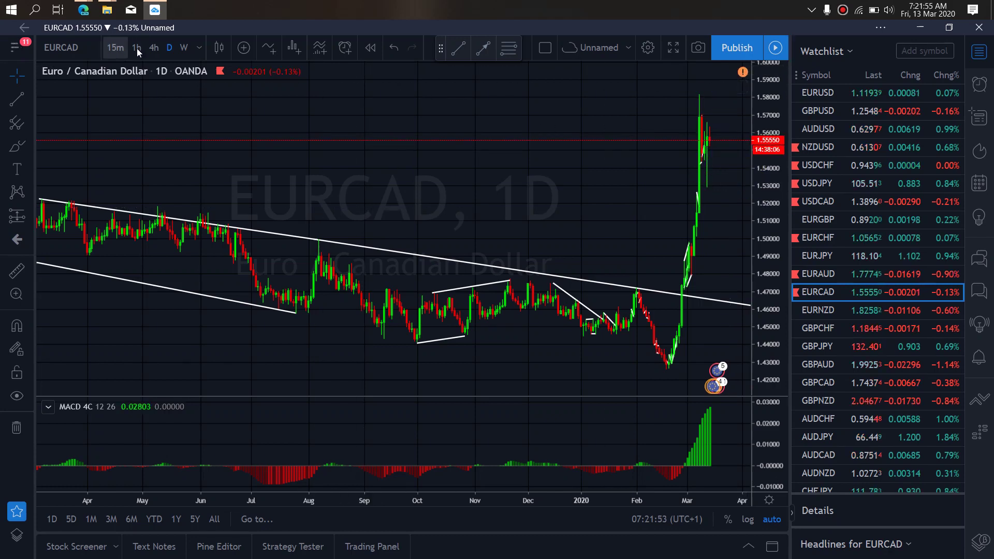
On EURCAD 4-hour, sketch yellow swings from the 9 Mar high across the range, then go to 1-hour.
{"action": "left_click", "coordinate": [154, 47]}
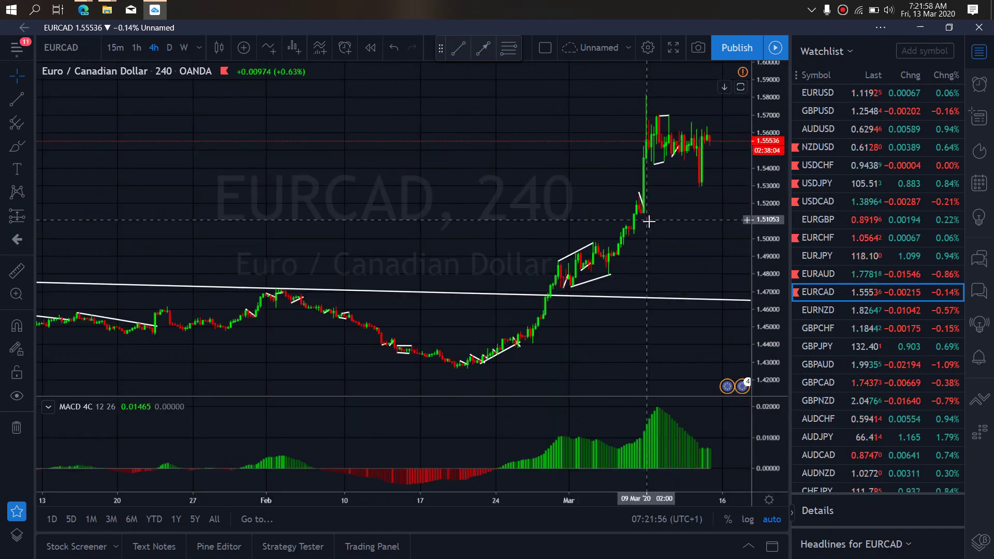
{"action": "mouse_move", "coordinate": [646, 97]}
{"action": "left_mouse_down"}
{"action": "mouse_move", "coordinate": [650, 155]}
{"action": "mouse_move", "coordinate": [666, 121]}
{"action": "mouse_move", "coordinate": [700, 182]}
{"action": "left_mouse_up"}
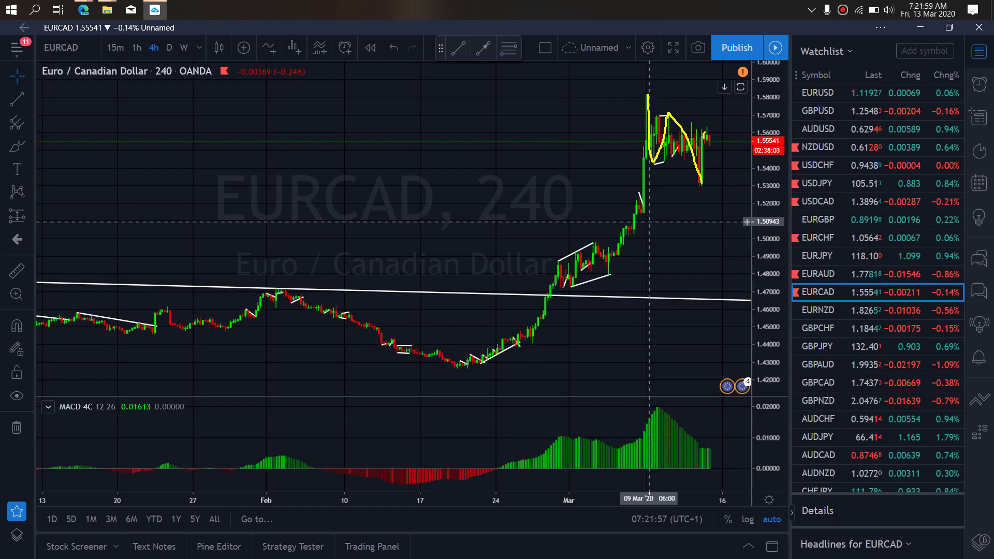
{"action": "mouse_move", "coordinate": [710, 139]}
{"action": "left_mouse_down"}
{"action": "mouse_move", "coordinate": [751, 156]}
{"action": "mouse_move", "coordinate": [763, 106]}
{"action": "left_mouse_up"}
{"action": "mouse_move", "coordinate": [697, 185]}
{"action": "left_mouse_down"}
{"action": "mouse_move", "coordinate": [705, 126]}
{"action": "mouse_move", "coordinate": [746, 159]}
{"action": "mouse_move", "coordinate": [760, 120]}
{"action": "left_mouse_up"}
{"action": "mouse_move", "coordinate": [636, 94]}
{"action": "left_mouse_down"}
{"action": "mouse_move", "coordinate": [689, 171]}
{"action": "mouse_move", "coordinate": [728, 155]}
{"action": "mouse_move", "coordinate": [761, 111]}
{"action": "mouse_move", "coordinate": [792, 209]}
{"action": "left_mouse_up"}
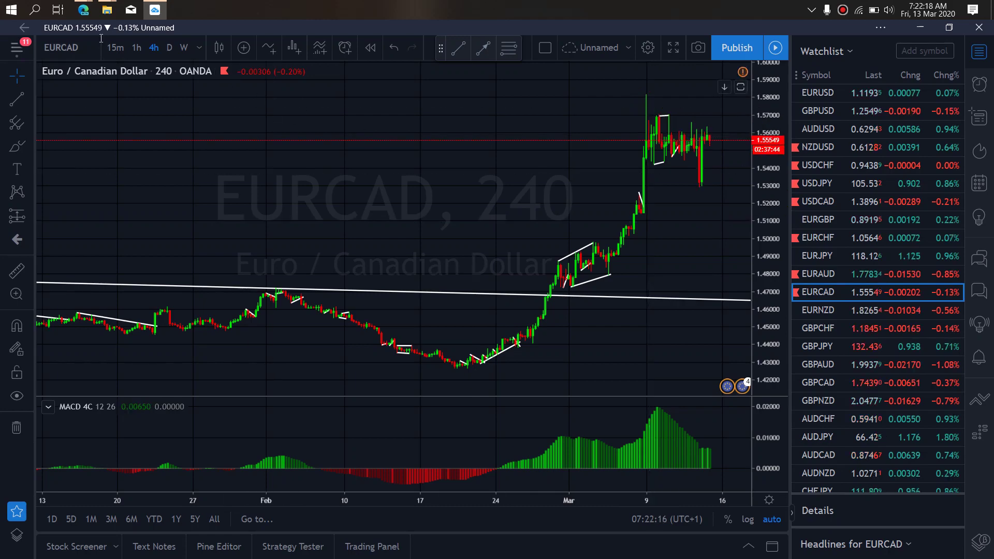
{"action": "left_click", "coordinate": [136, 48]}
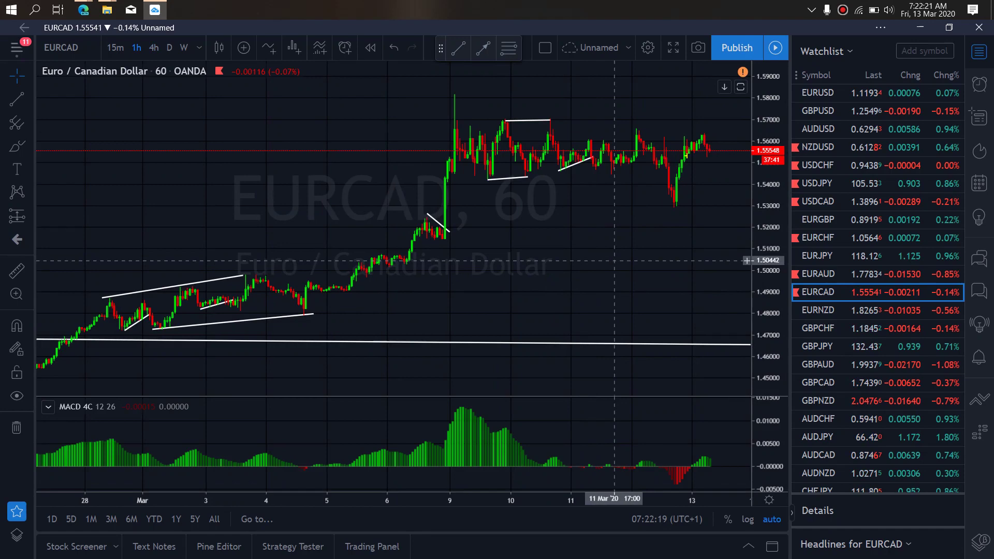
Draw a yellow wavy projection from the latest EURCAD 1h candles and a long curve from the 9 Mar high.
{"action": "mouse_move", "coordinate": [702, 138]}
{"action": "left_mouse_down"}
{"action": "mouse_move", "coordinate": [751, 180]}
{"action": "mouse_move", "coordinate": [771, 179]}
{"action": "mouse_move", "coordinate": [796, 209]}
{"action": "mouse_move", "coordinate": [816, 129]}
{"action": "left_mouse_up"}
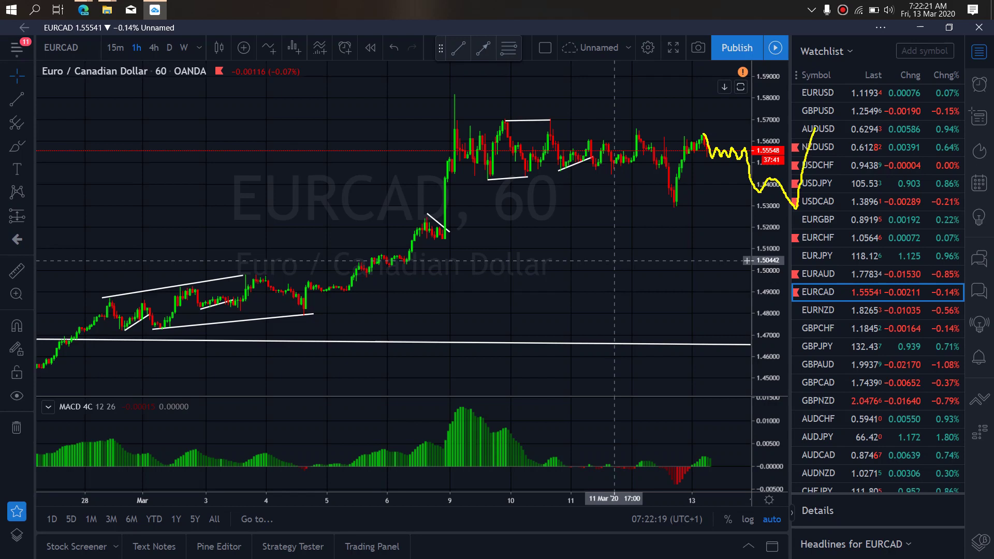
{"action": "mouse_move", "coordinate": [452, 89]}
{"action": "left_mouse_down"}
{"action": "mouse_move", "coordinate": [642, 201]}
{"action": "mouse_move", "coordinate": [716, 180]}
{"action": "mouse_move", "coordinate": [806, 132]}
{"action": "mouse_move", "coordinate": [891, 239]}
{"action": "mouse_move", "coordinate": [916, 212]}
{"action": "mouse_move", "coordinate": [954, 269]}
{"action": "mouse_move", "coordinate": [993, 32]}
{"action": "left_mouse_up"}
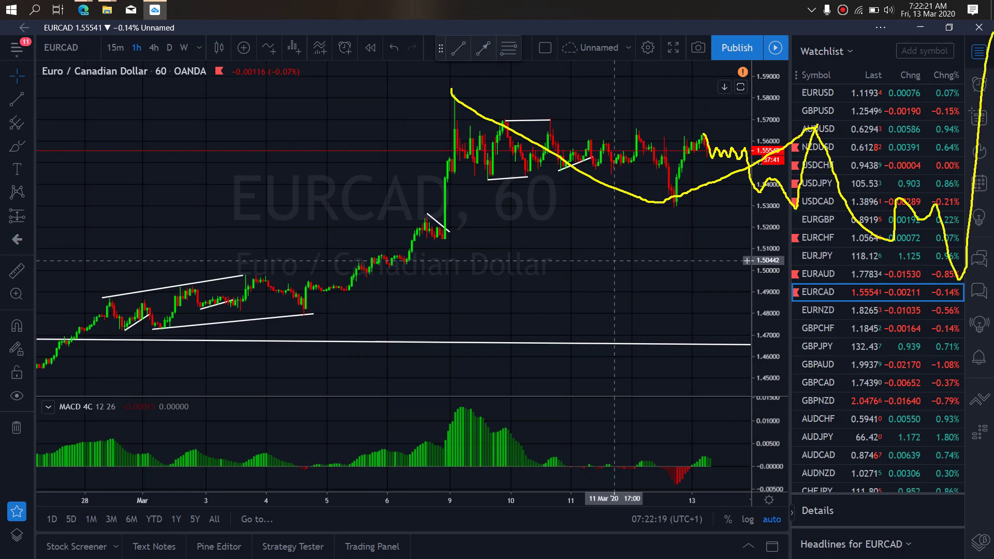